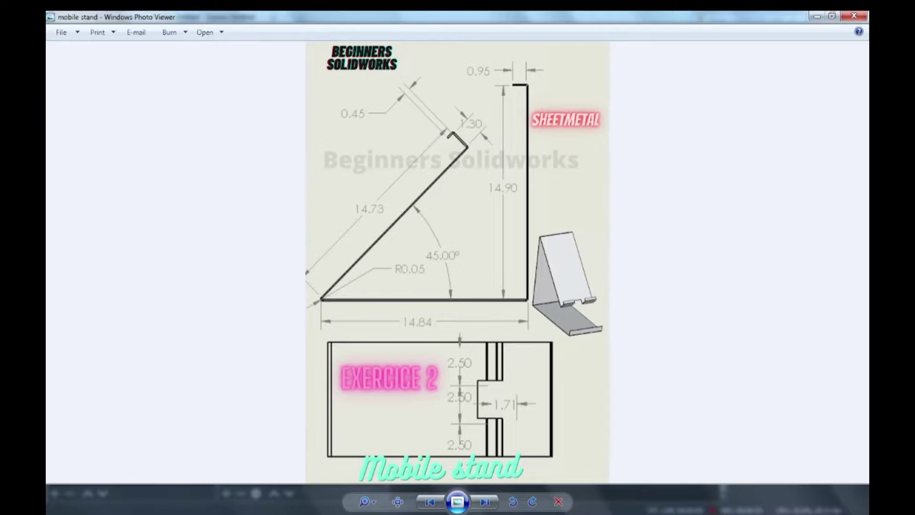
Switch to SOLIDWORKS and create a new part document.
mouse_move(344, 503)
key(alt+Tab)
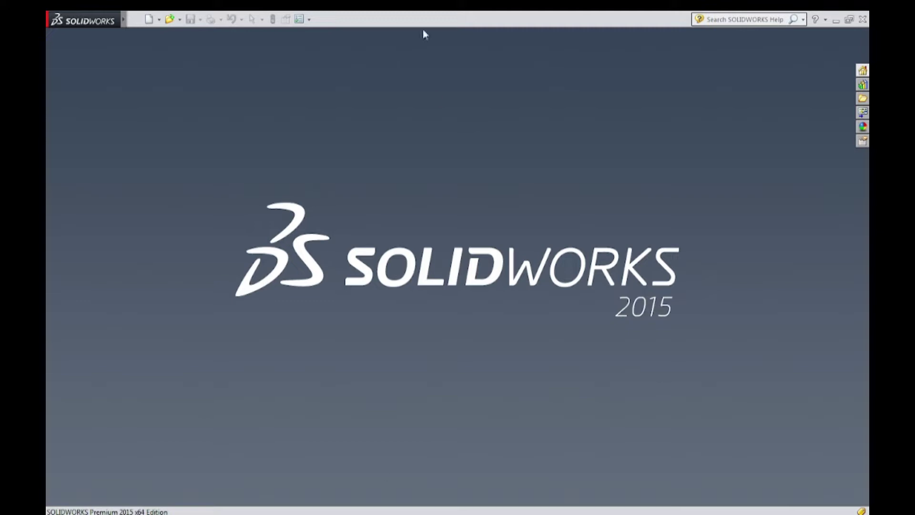
click(151, 22)
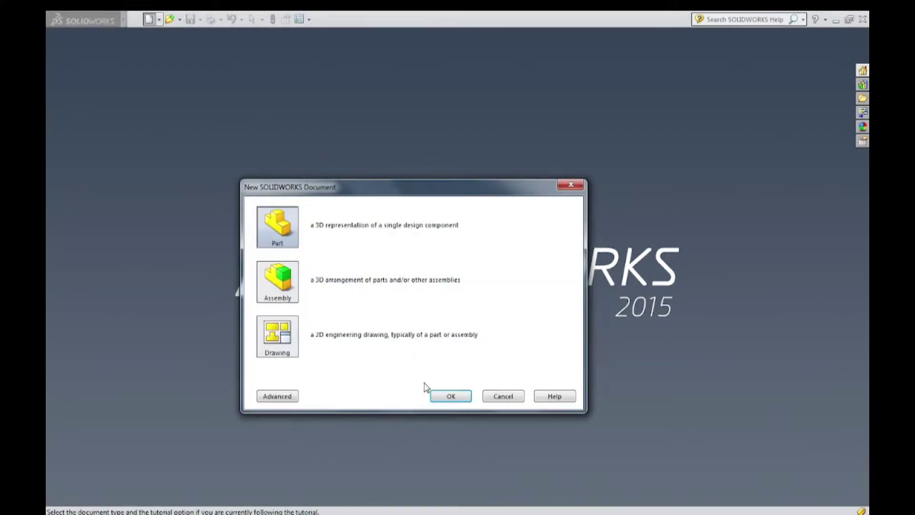
click(451, 398)
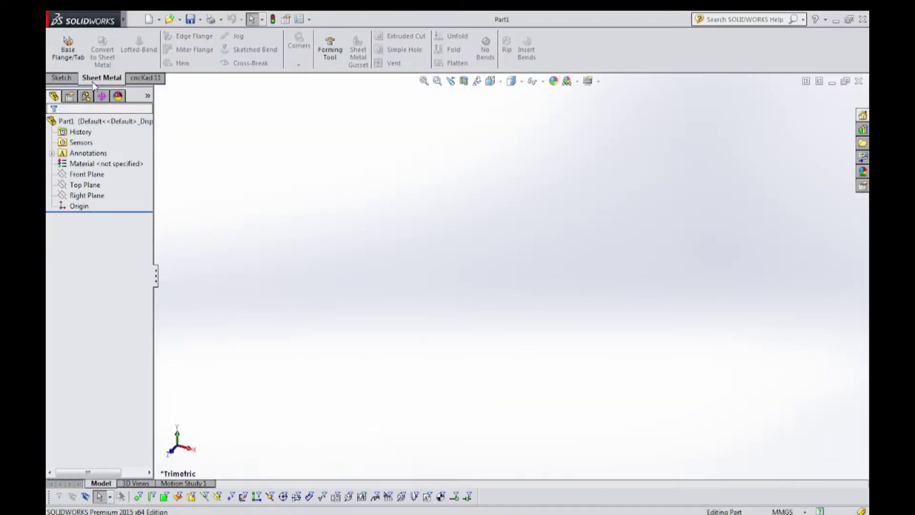
Start a Base Flange sketch on the Front Plane and draw a center rectangle about 246 mm wide centred on the origin.
click(69, 52)
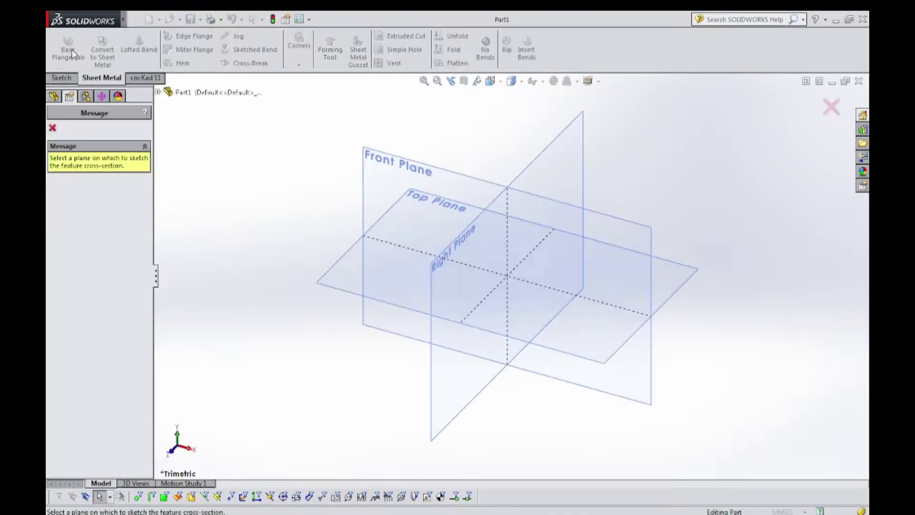
click(382, 161)
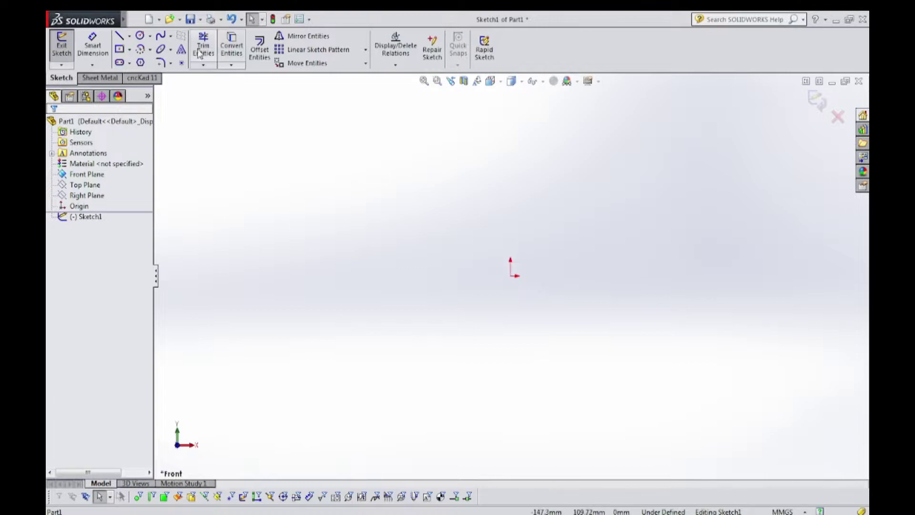
click(136, 19)
click(413, 194)
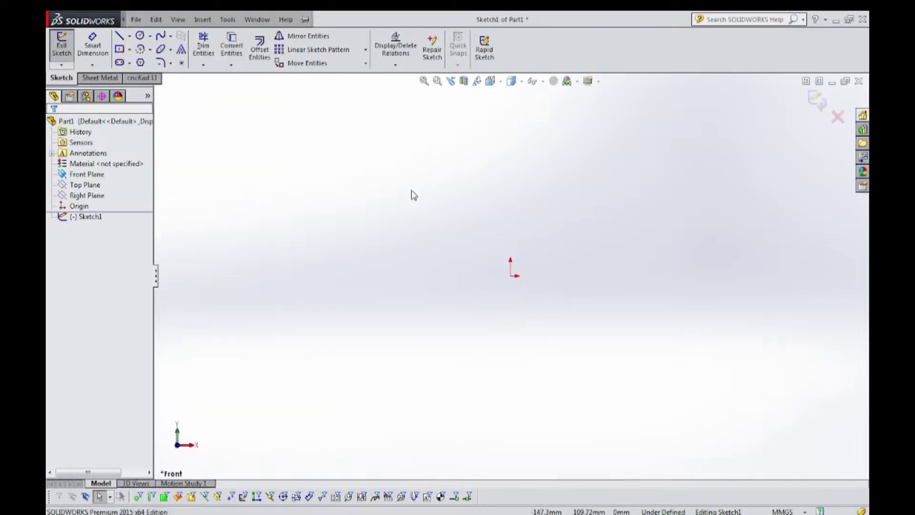
click(119, 49)
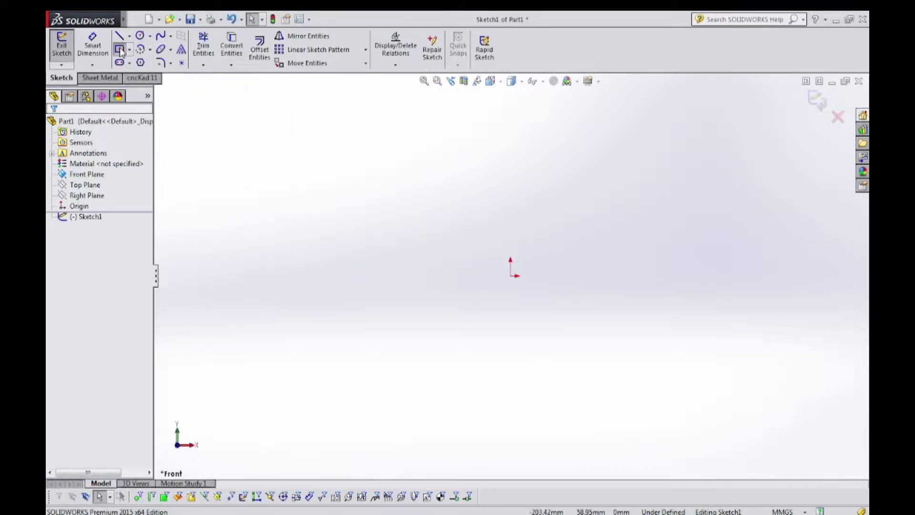
click(511, 276)
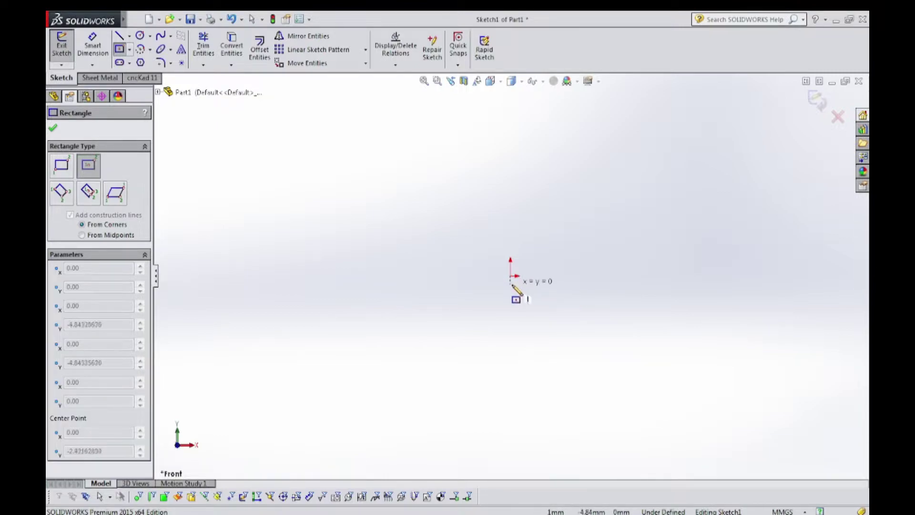
click(720, 435)
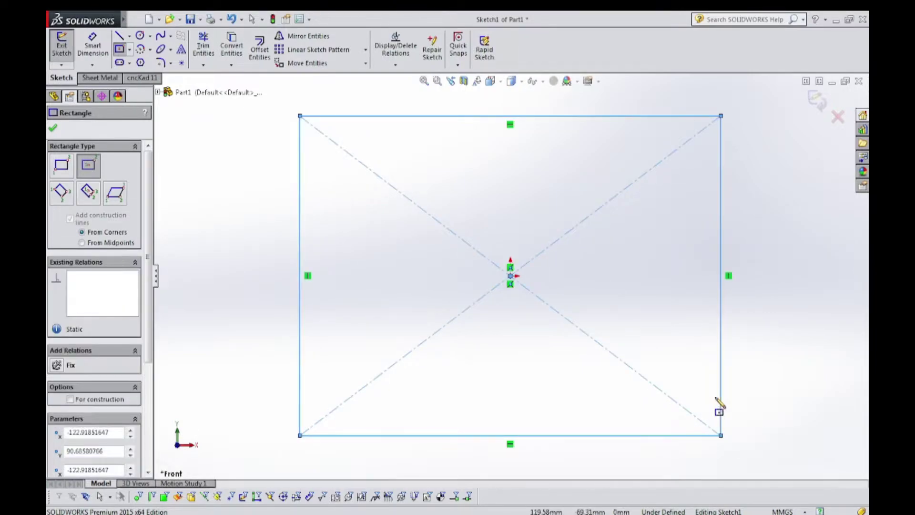
Dimension the rectangle's upper horizontal edge and set its length to 14.90 mm.
click(103, 43)
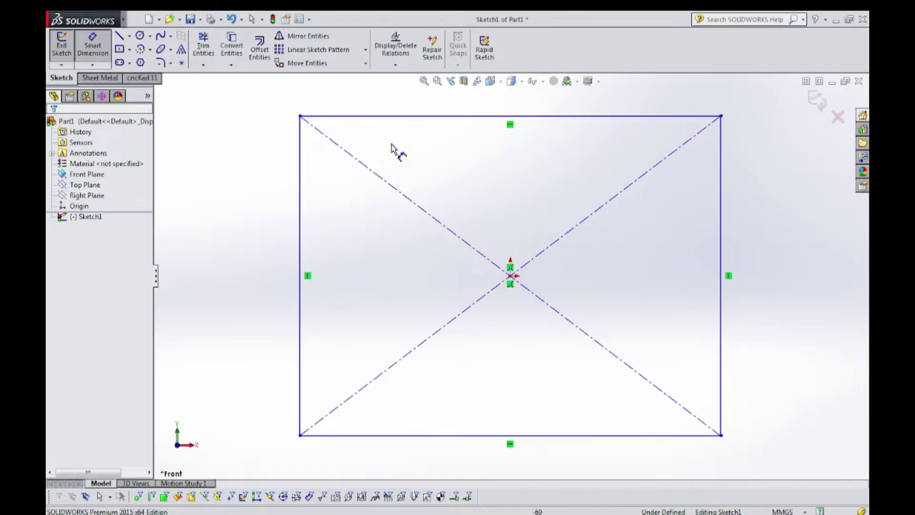
click(399, 122)
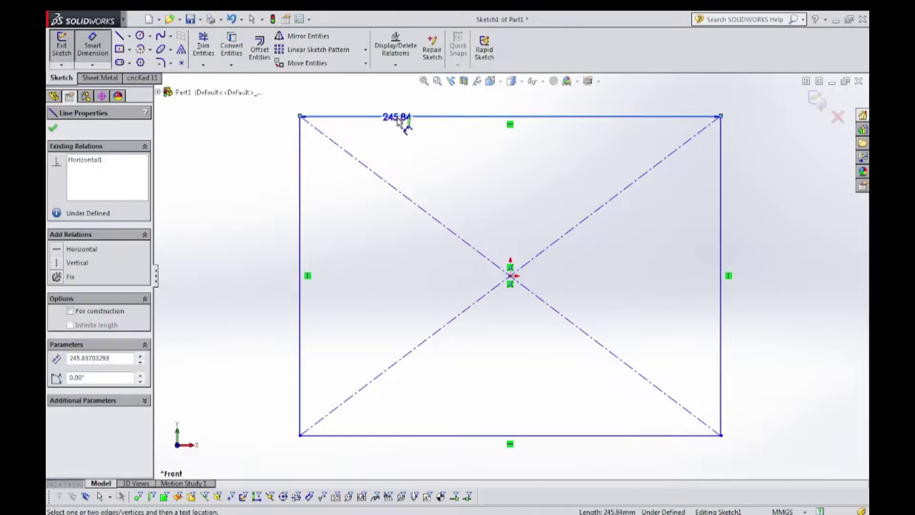
key(z)
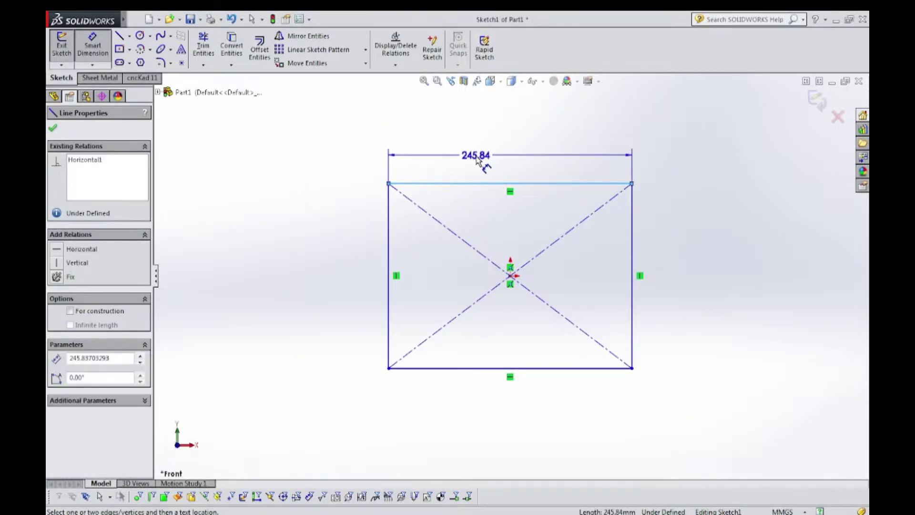
click(478, 167)
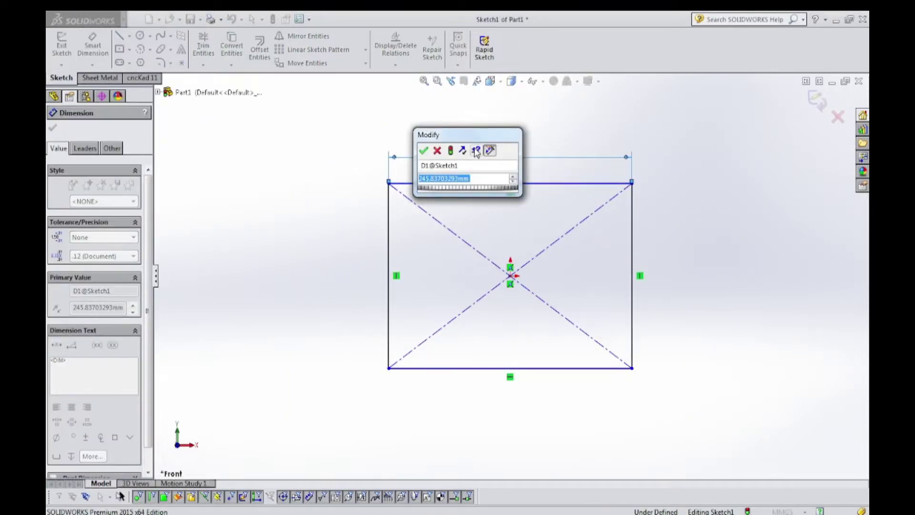
text(14.)
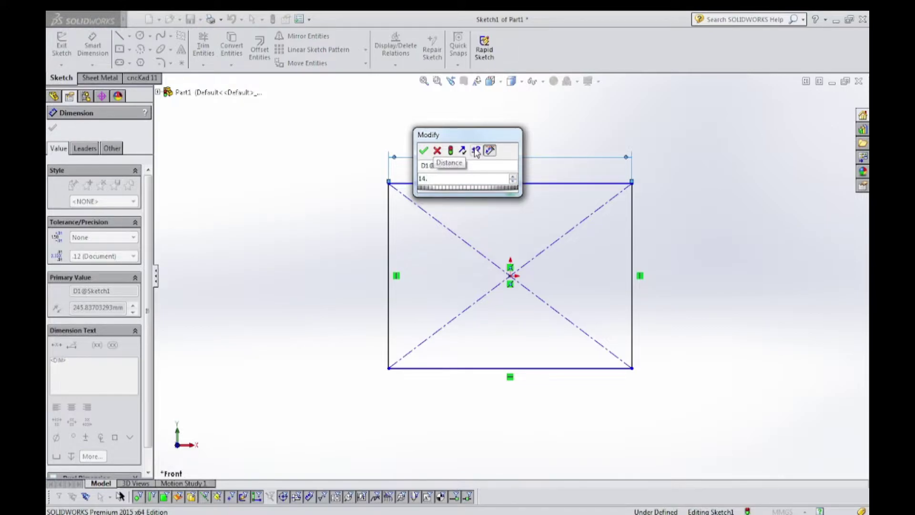
text(90)
key(Return)
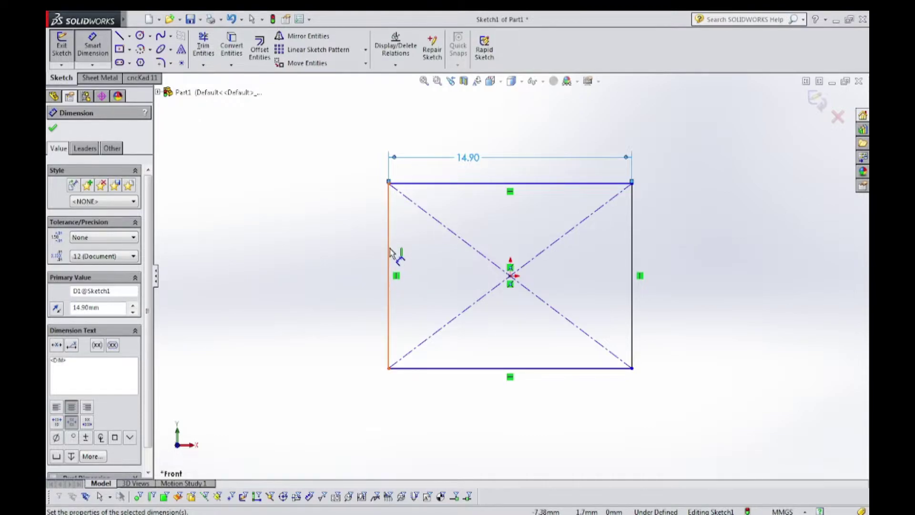
Dimension the rectangle's vertical side and set its height to 7.5 mm.
click(389, 252)
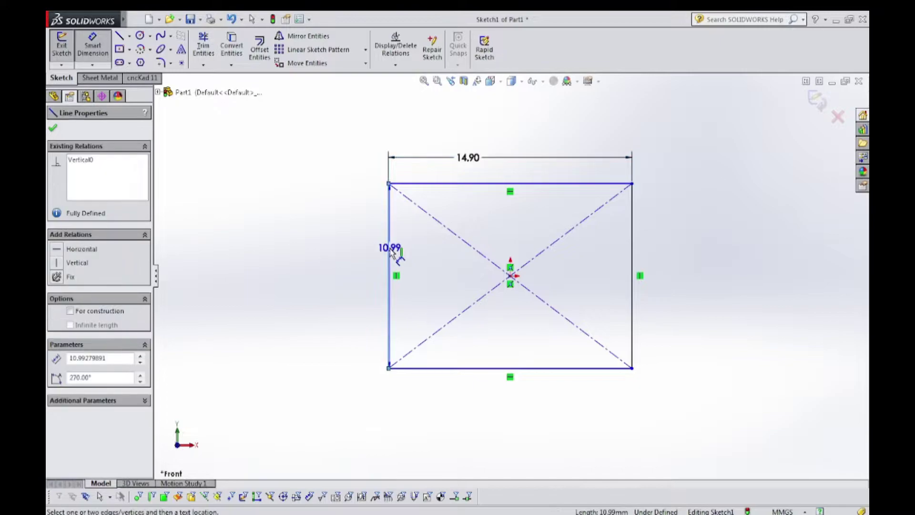
click(328, 248)
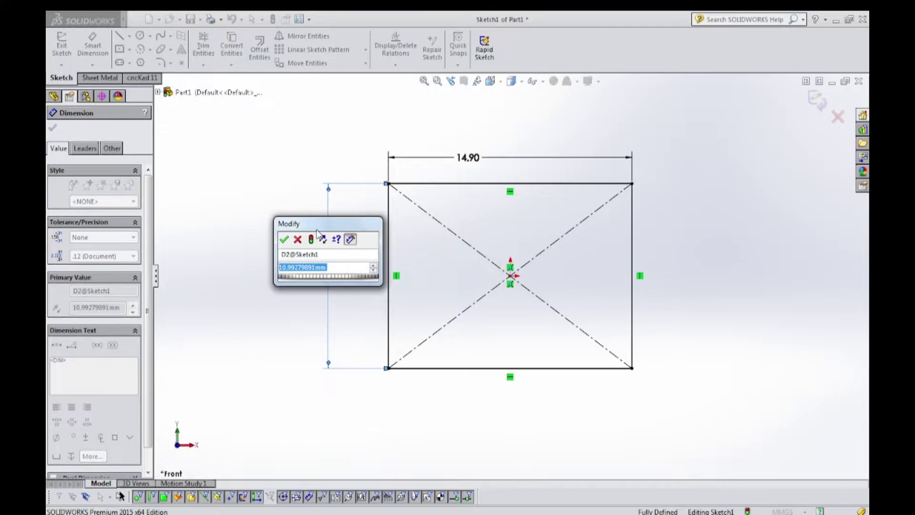
text(7.5)
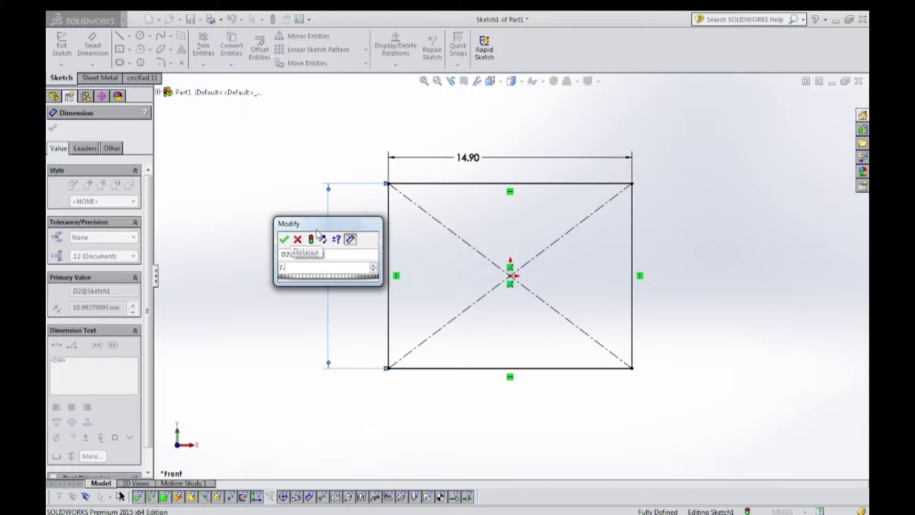
key(Return)
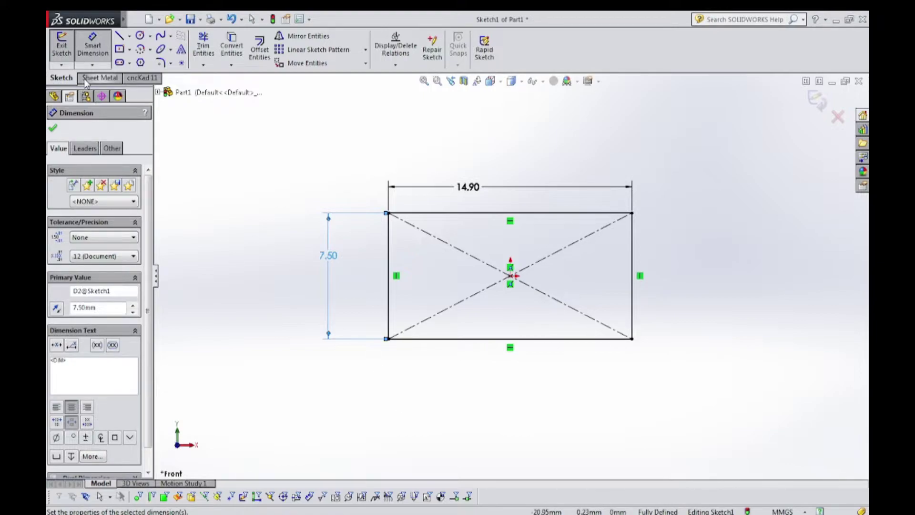
Finish the sketch and create the base flange with a sheet thickness of 0.10 mm.
click(141, 17)
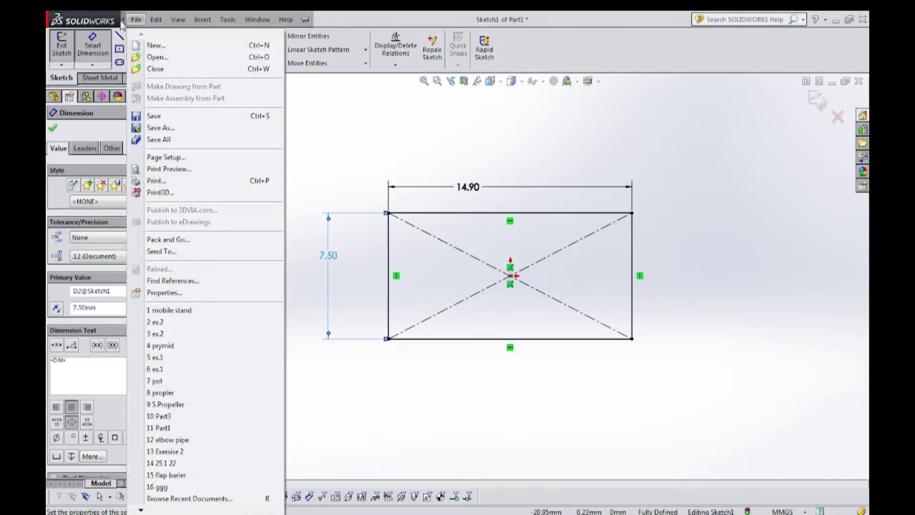
click(816, 100)
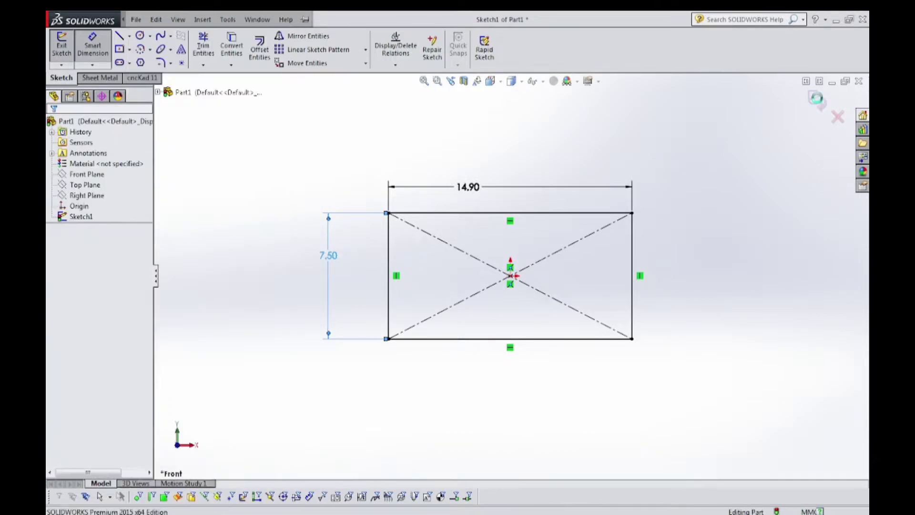
click(816, 99)
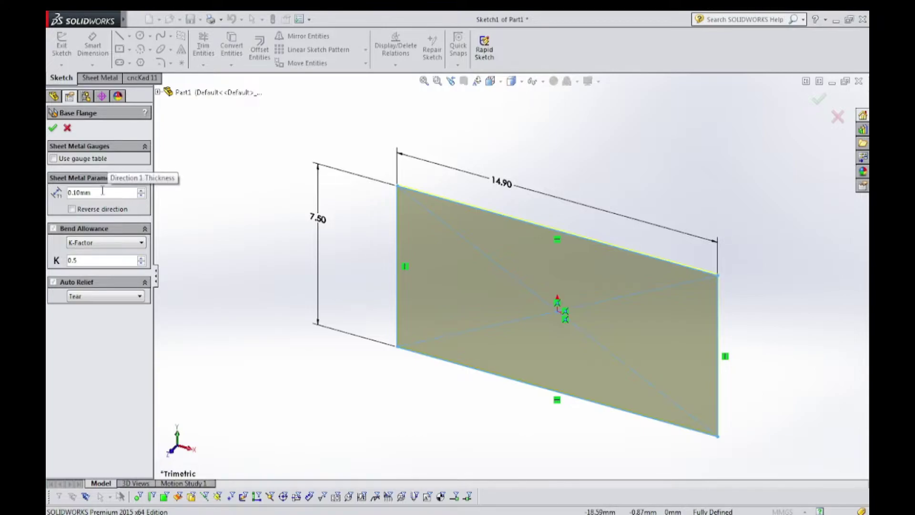
click(99, 146)
double_click(102, 179)
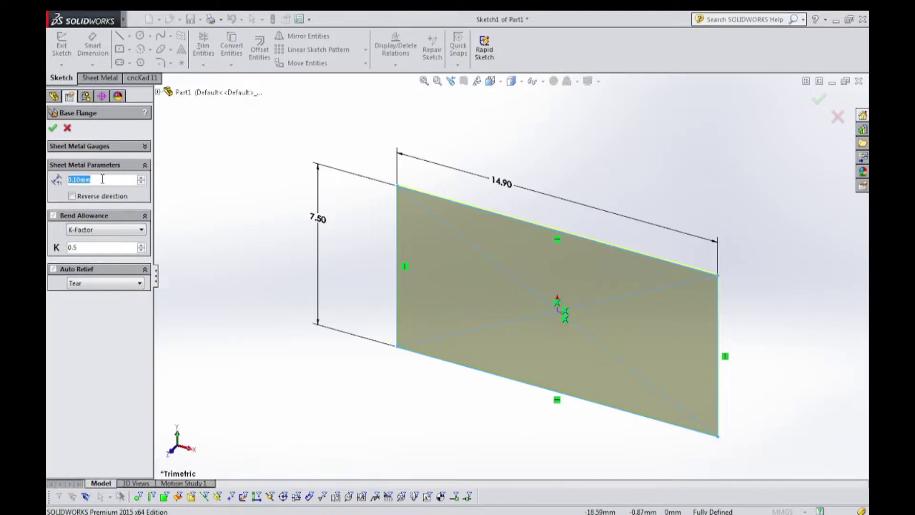
text(00)
text(10)
key(Return)
click(53, 128)
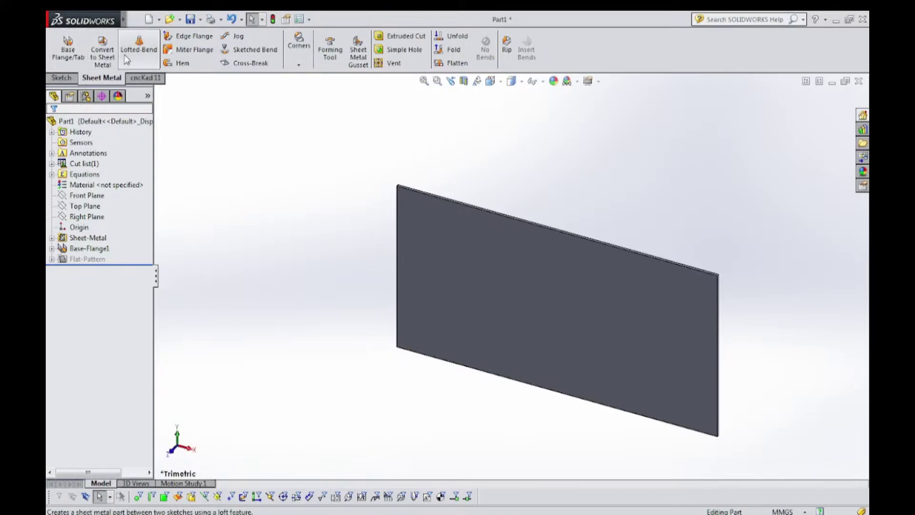
Edit the base flange's sketch and change the rectangle's horizontal length to 15 mm.
right_click(420, 263)
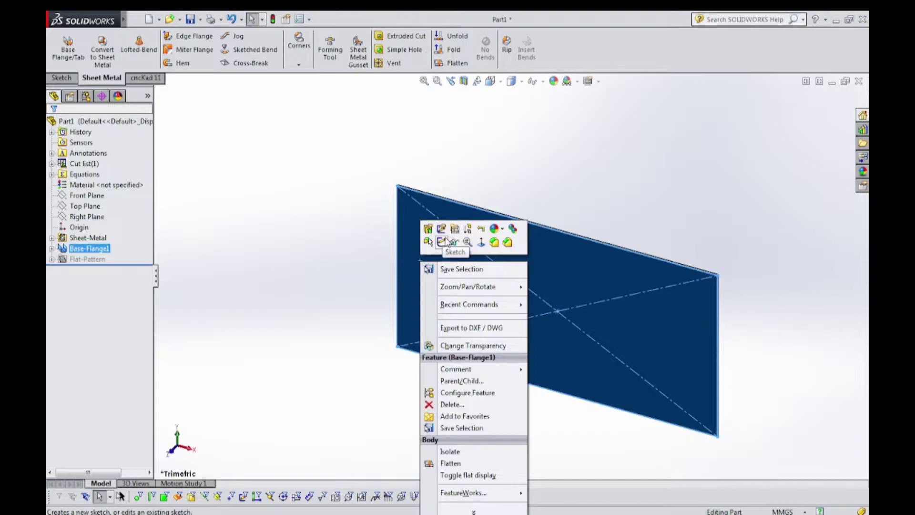
click(446, 241)
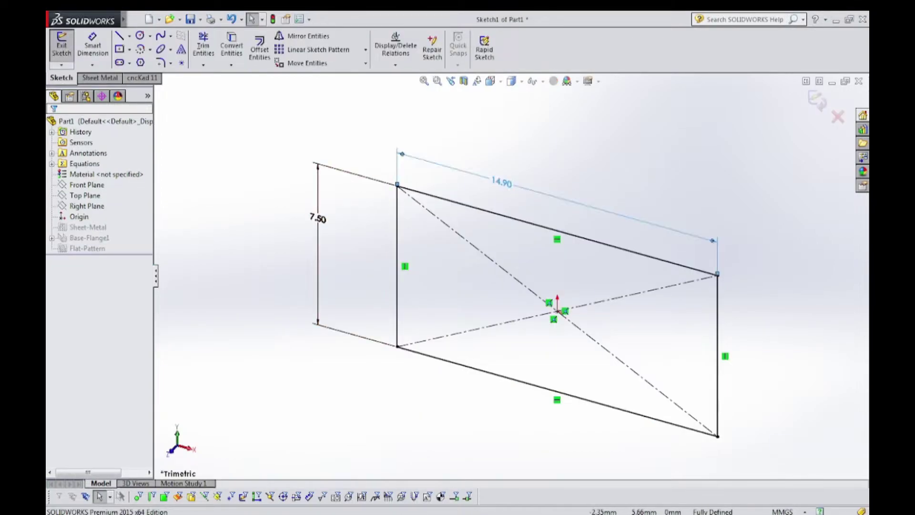
double_click(501, 182)
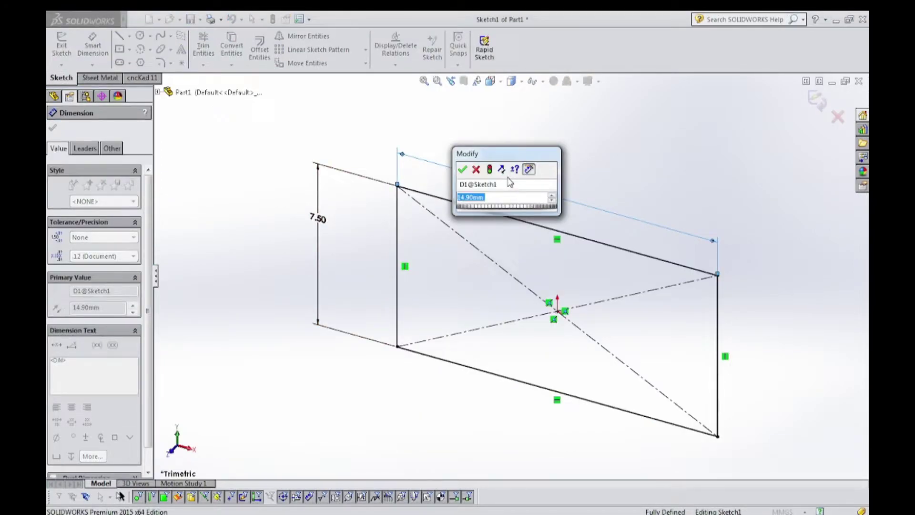
text(15)
key(Return)
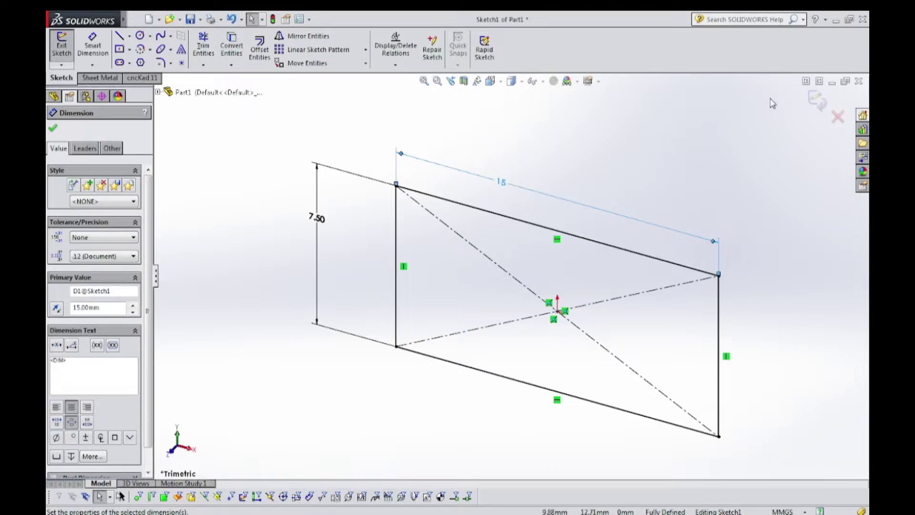
click(816, 98)
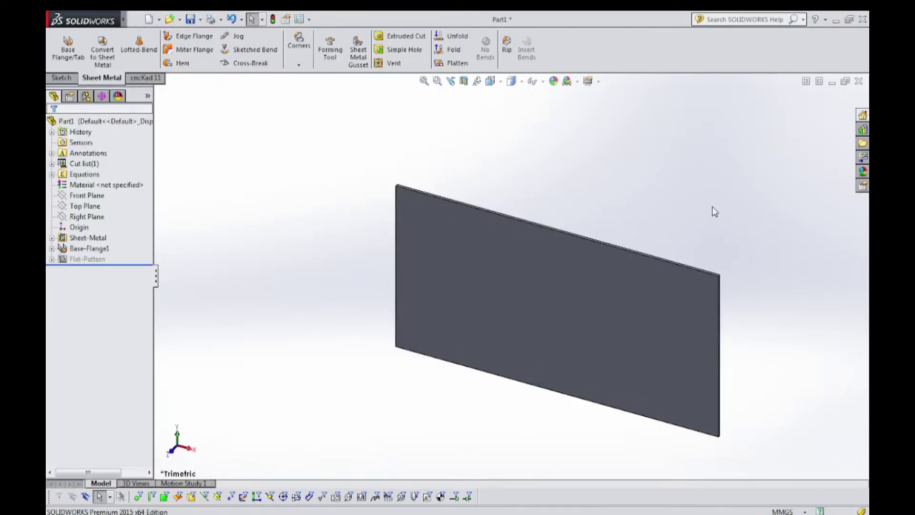
Start an edge flange on the upper face's short end edge of the base plate, pointing upward.
mouse_move(755, 296)
middle_down()
mouse_move(780, 218)
mouse_move(753, 255)
mouse_move(766, 173)
mouse_move(639, 303)
mouse_move(622, 280)
mouse_move(615, 238)
middle_up()
click(168, 42)
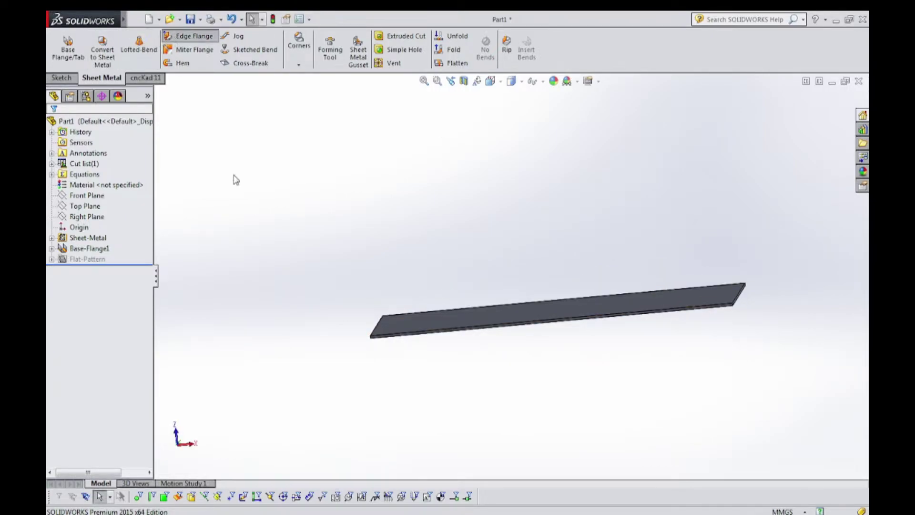
scroll(279, 332, down, 2)
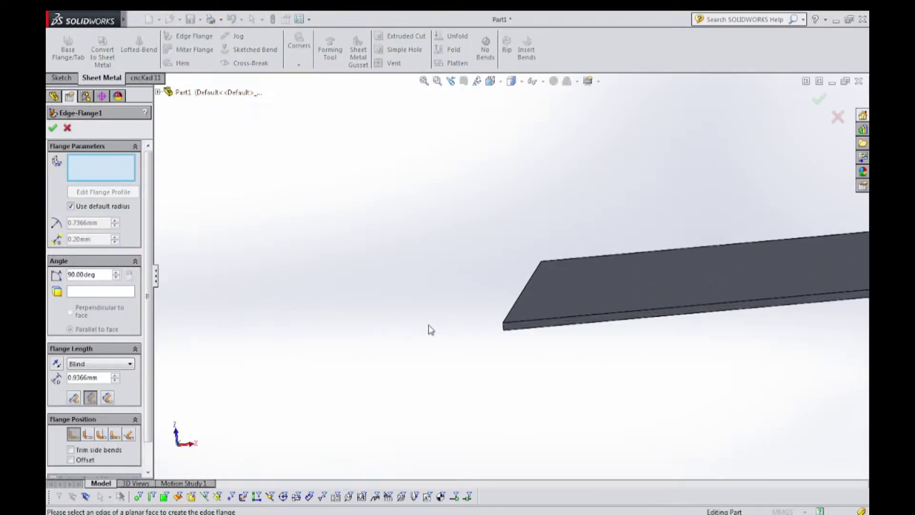
scroll(523, 310, down, 4)
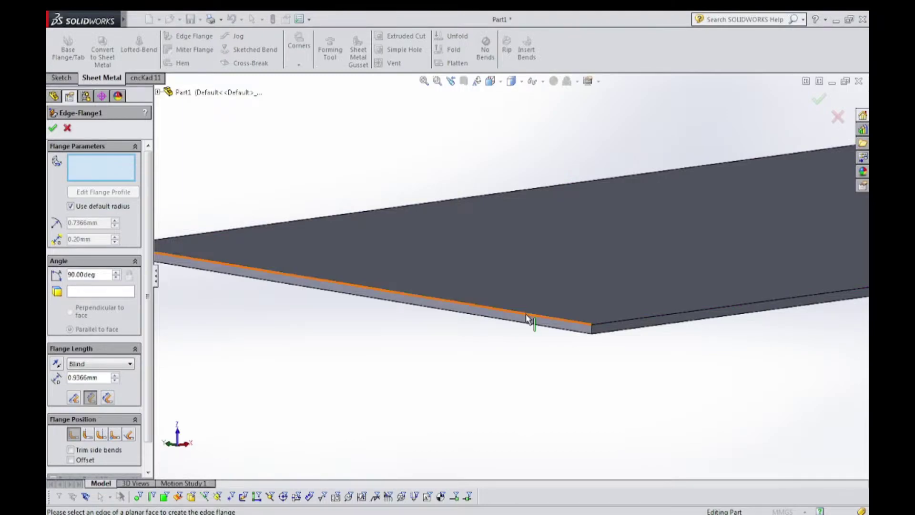
click(526, 312)
scroll(413, 167, up, 2)
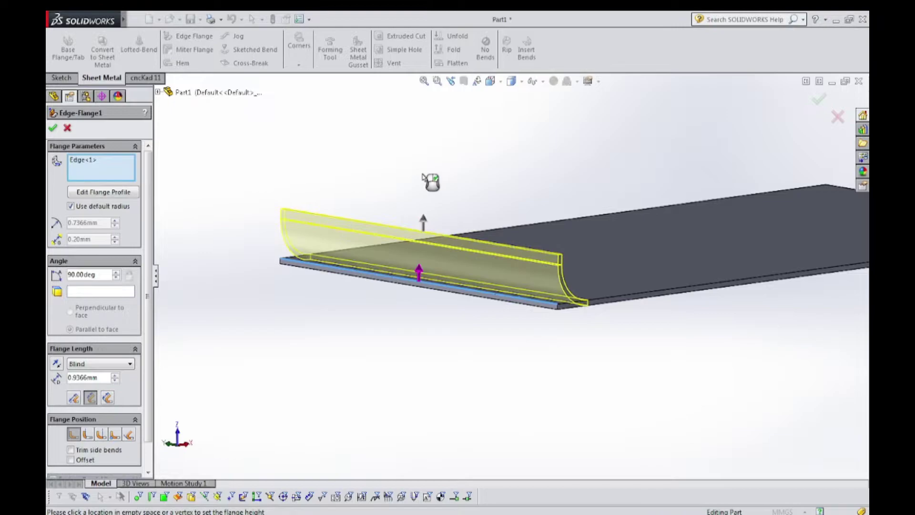
right_click(220, 160)
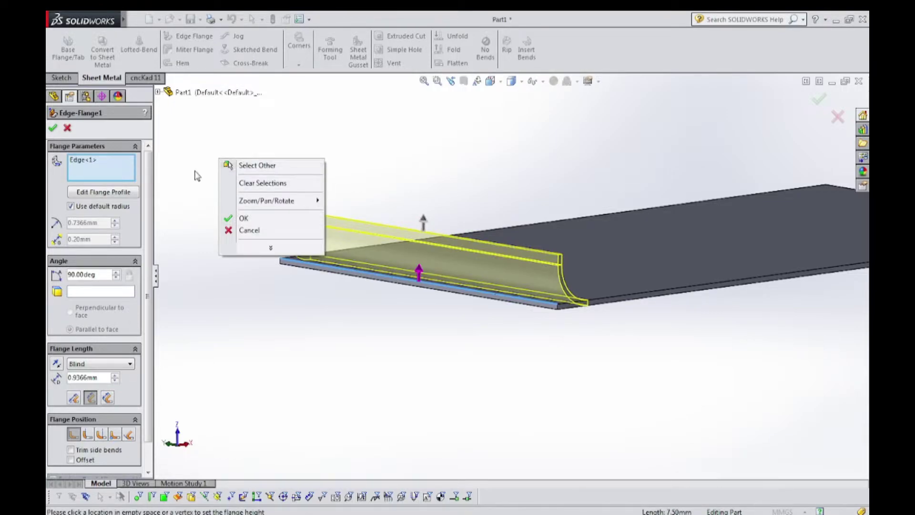
click(198, 192)
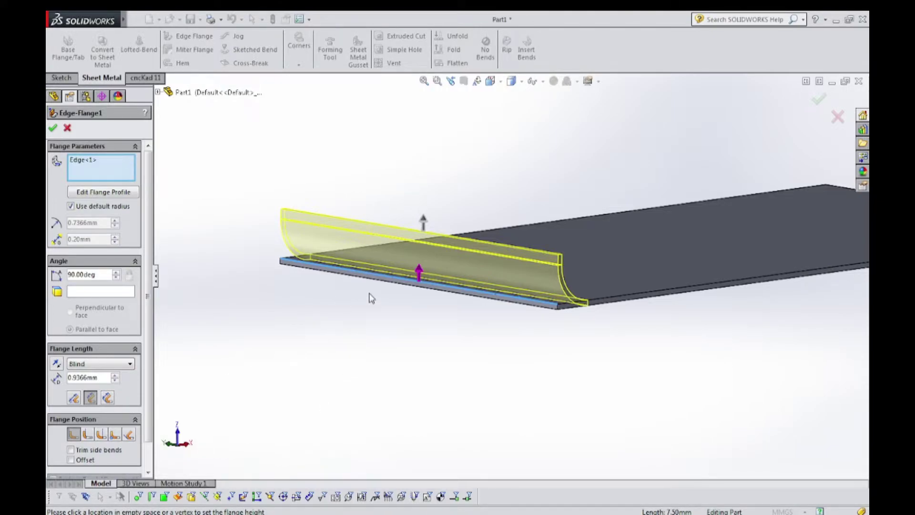
Set the edge flange's blind length to 15 mm.
double_click(97, 378)
text(14)
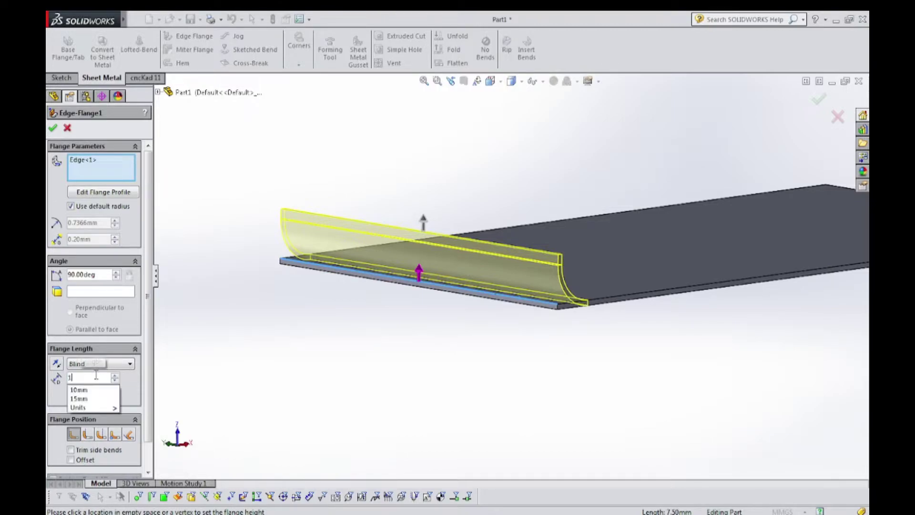
key(BackSpace)
key(BackSpace)
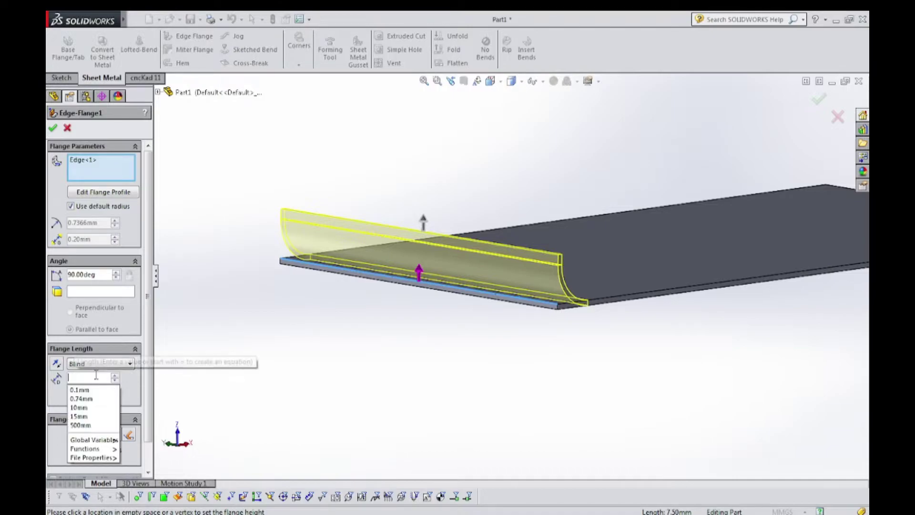
text(15)
key(Return)
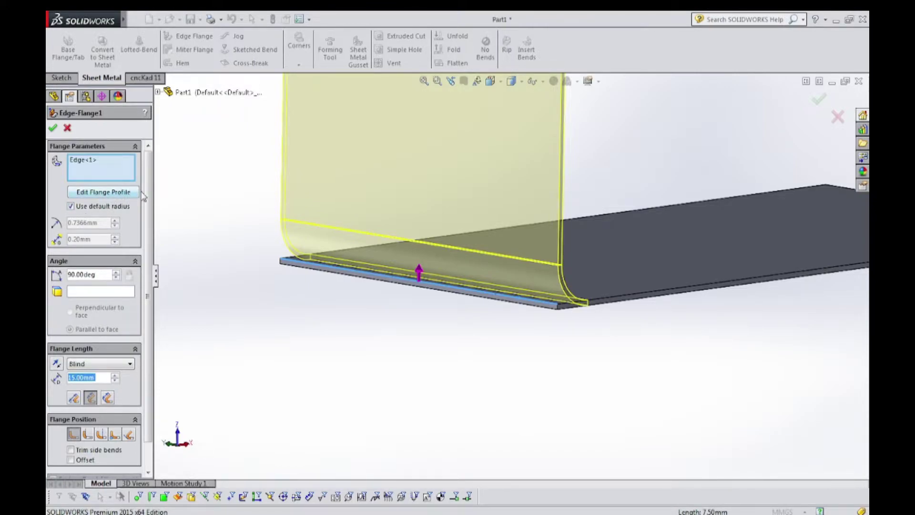
Override the default radius with a 0.05 mm bend radius and create the upright edge flange.
scroll(443, 206, up, 3)
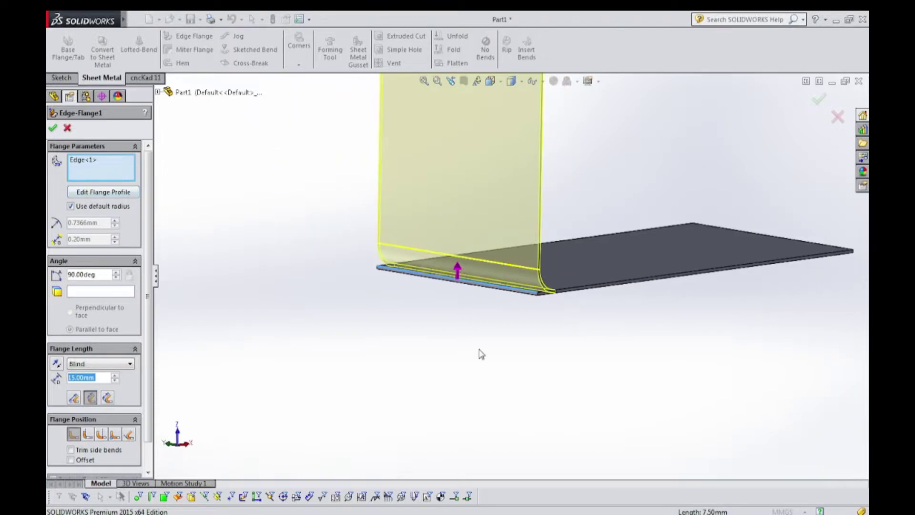
click(70, 206)
click(95, 225)
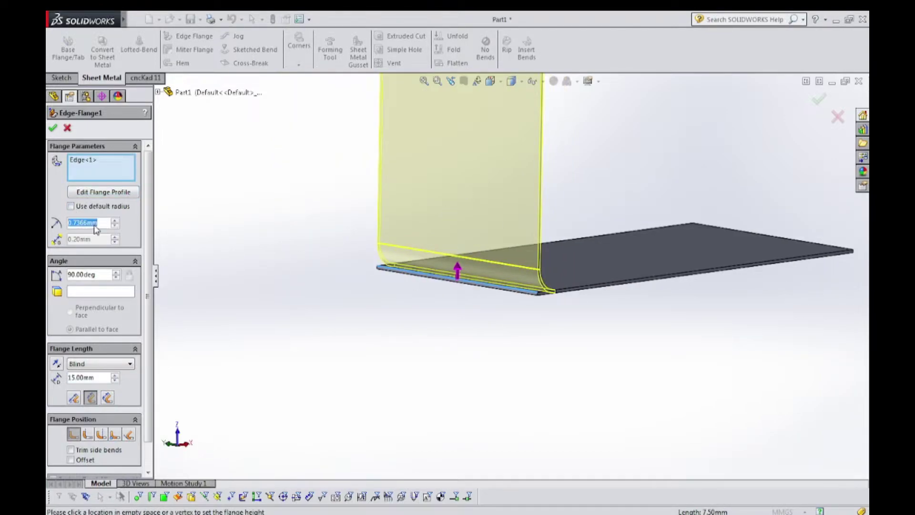
text(0)
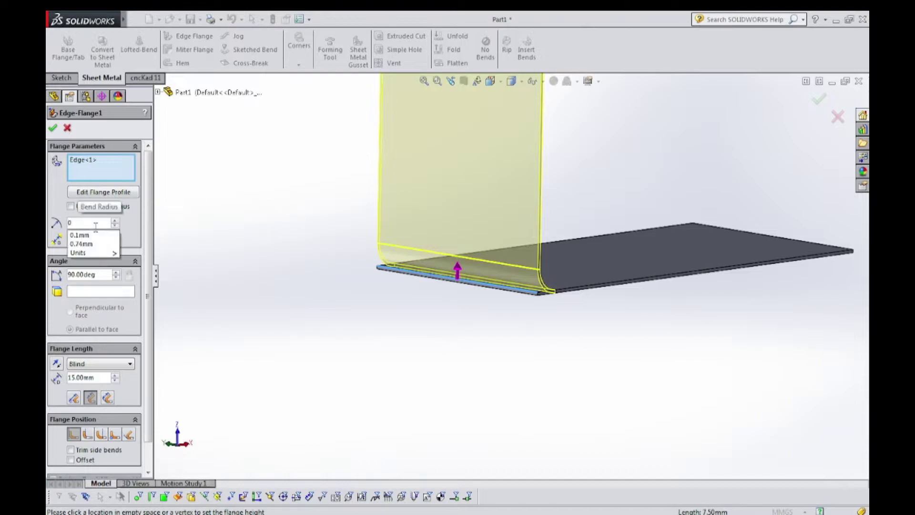
text(.05)
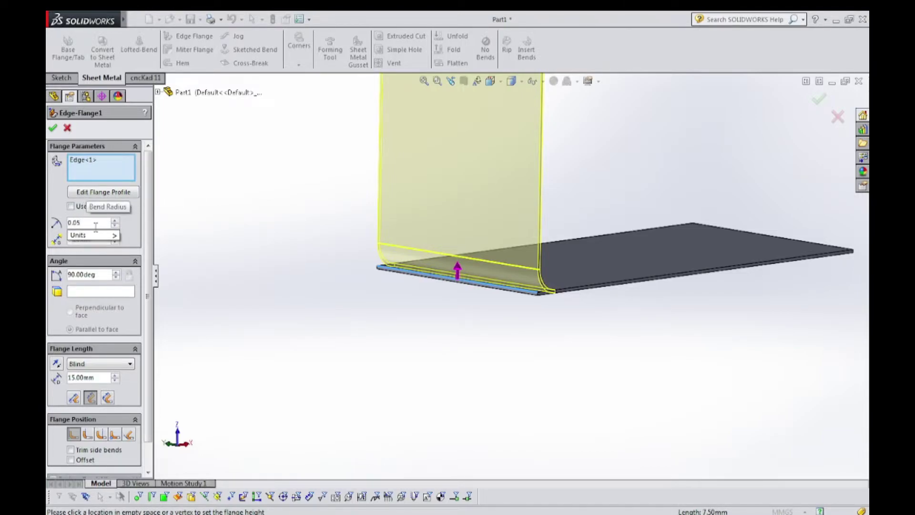
key(Return)
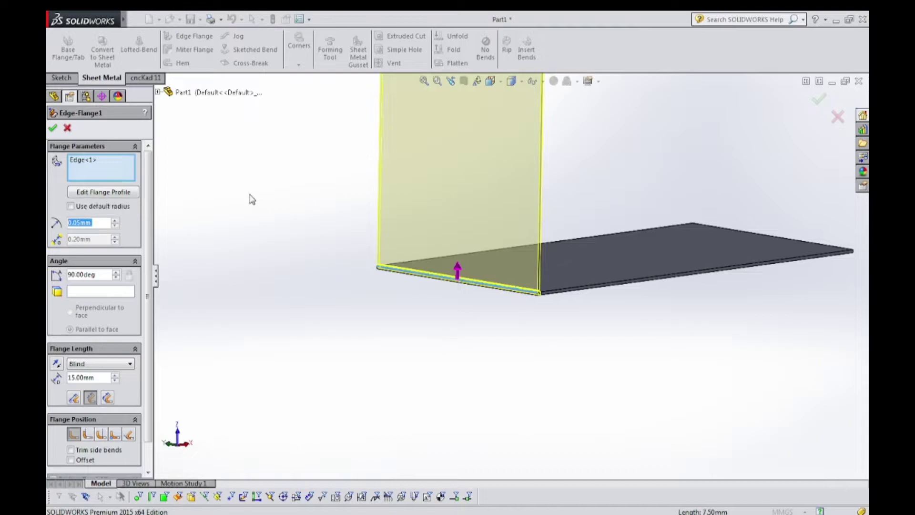
click(53, 128)
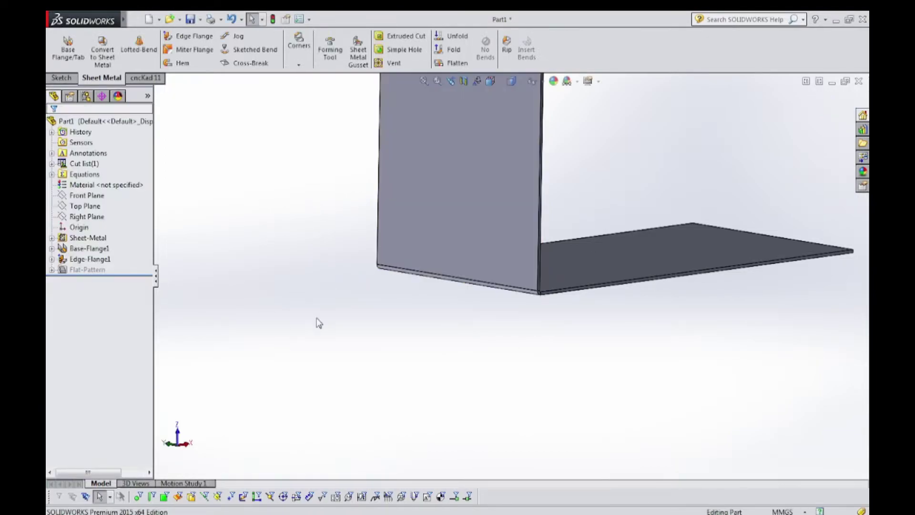
Start a second edge flange on the upright flange's top edge, extending about 9.94 mm over the base plate.
middle_drag(463, 316, 585, 317)
scroll(542, 244, up, 3)
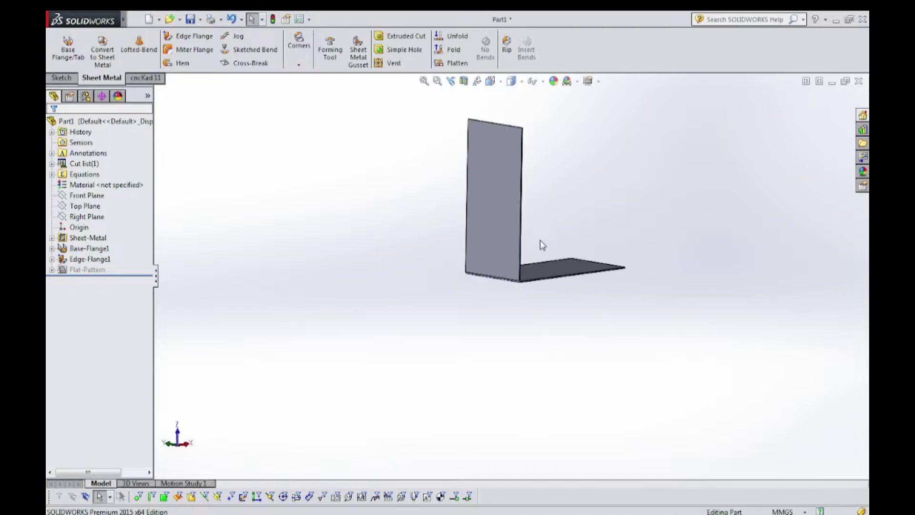
middle_drag(522, 253, 471, 223)
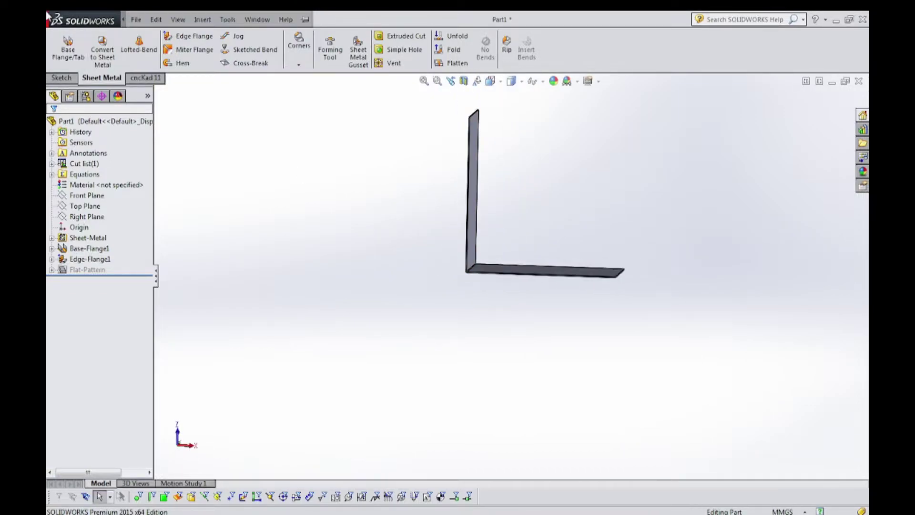
click(190, 36)
scroll(625, 159, down, 3)
middle_drag(500, 145, 347, 142)
scroll(346, 142, down, 3)
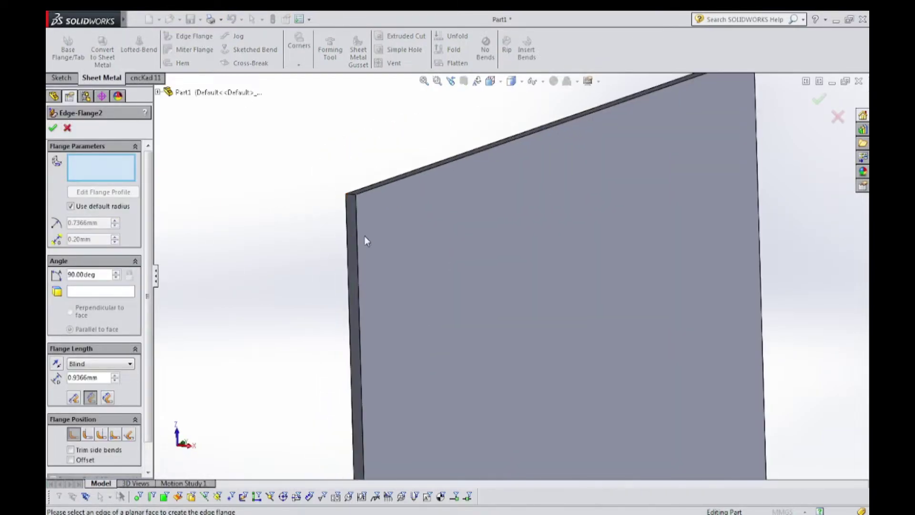
click(396, 190)
scroll(614, 391, up, 3)
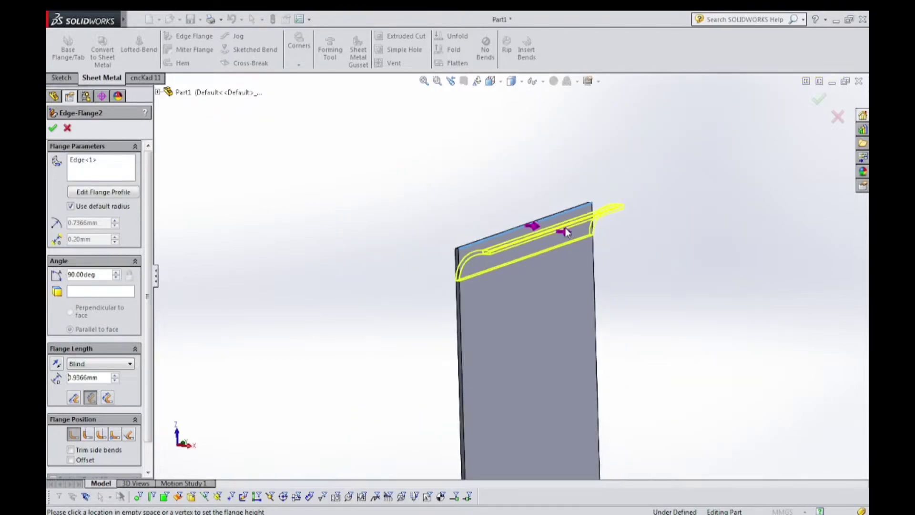
middle_drag(561, 231, 719, 276)
click(716, 270)
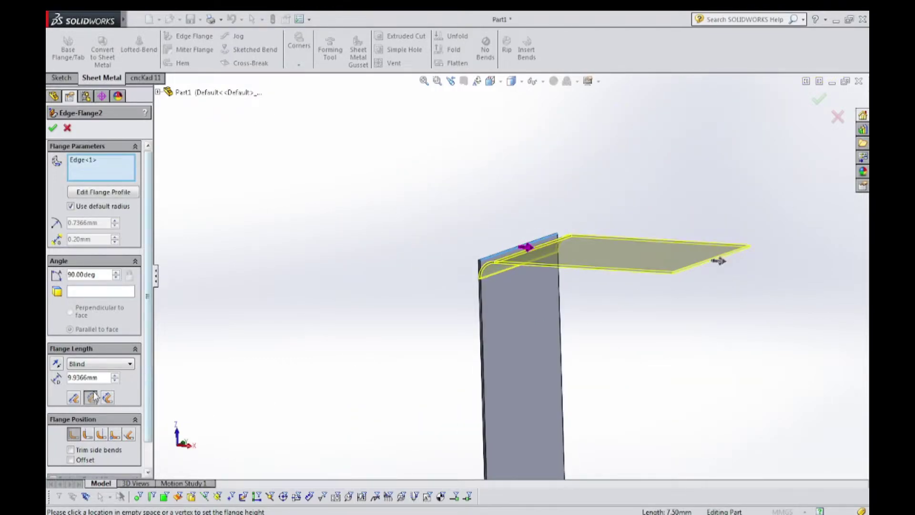
Set the second edge flange's angle to 135 degrees so it slopes down toward the base.
click(102, 274)
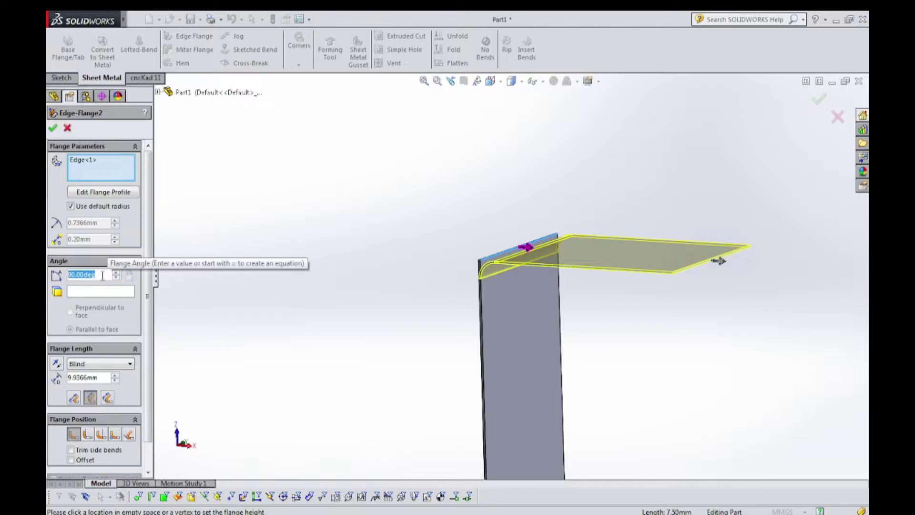
text(45)
key(Return)
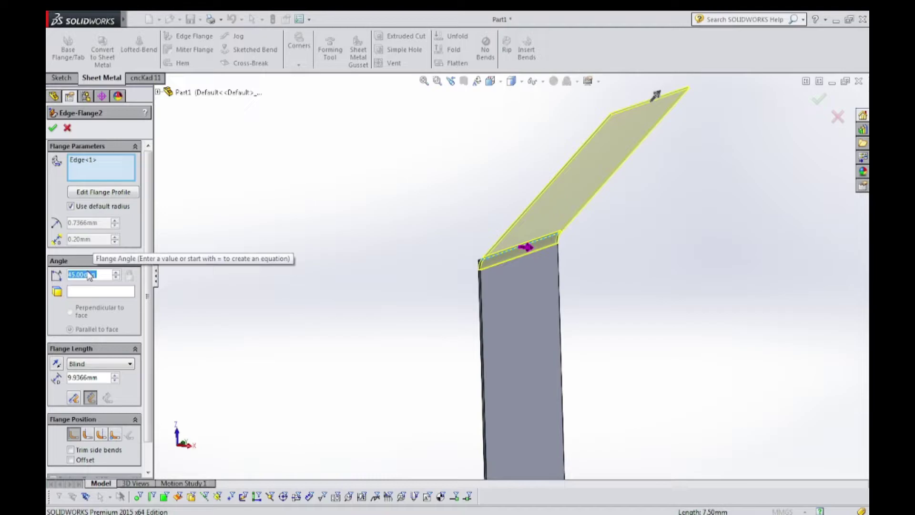
text(135)
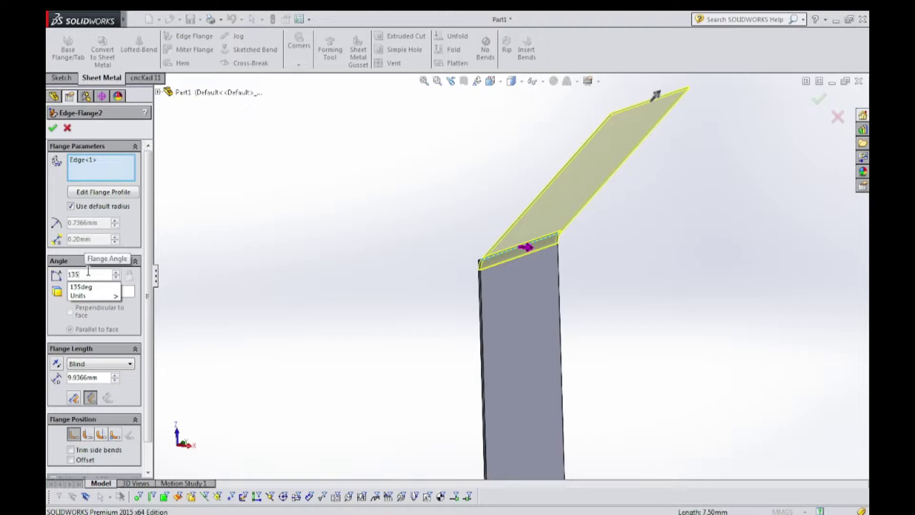
key(Return)
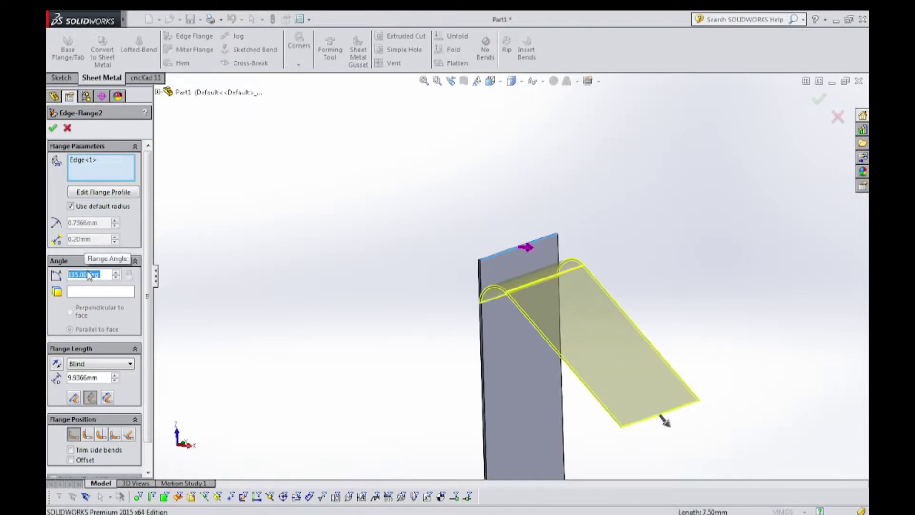
Replace the default radius with a 0.05 mm bend radius and create the sloping edge flange.
middle_drag(668, 422, 621, 437)
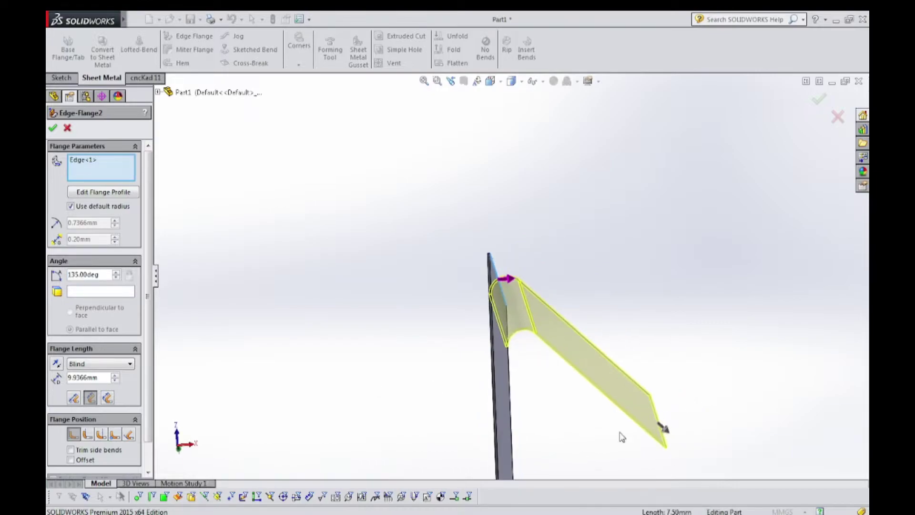
scroll(622, 437, down, 3)
click(71, 206)
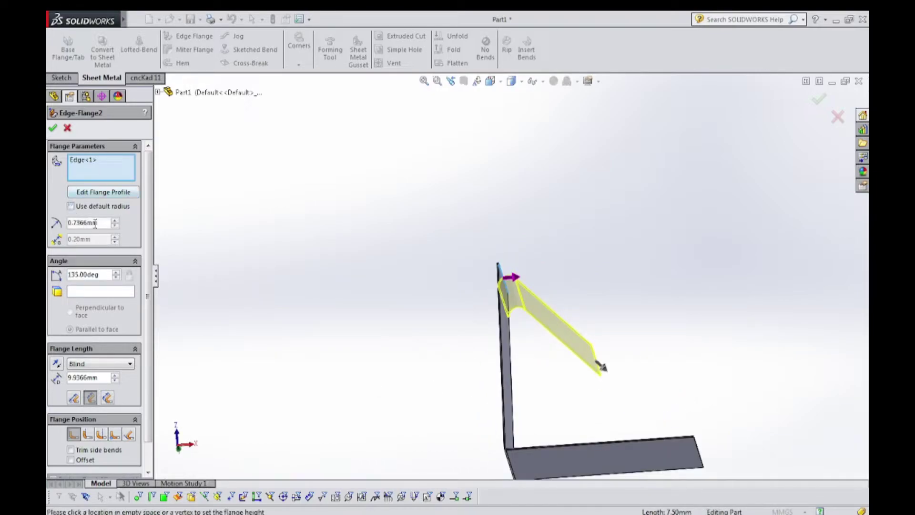
double_click(97, 223)
text(0.)
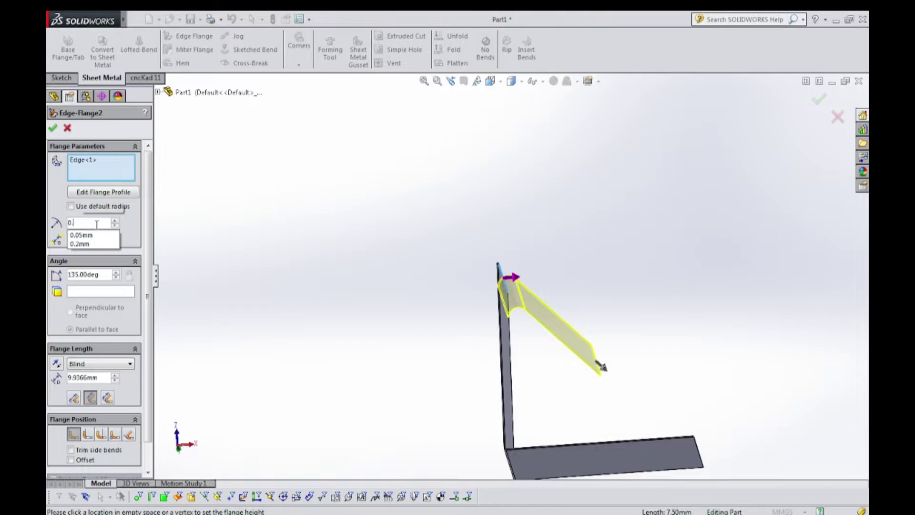
text(05)
key(Return)
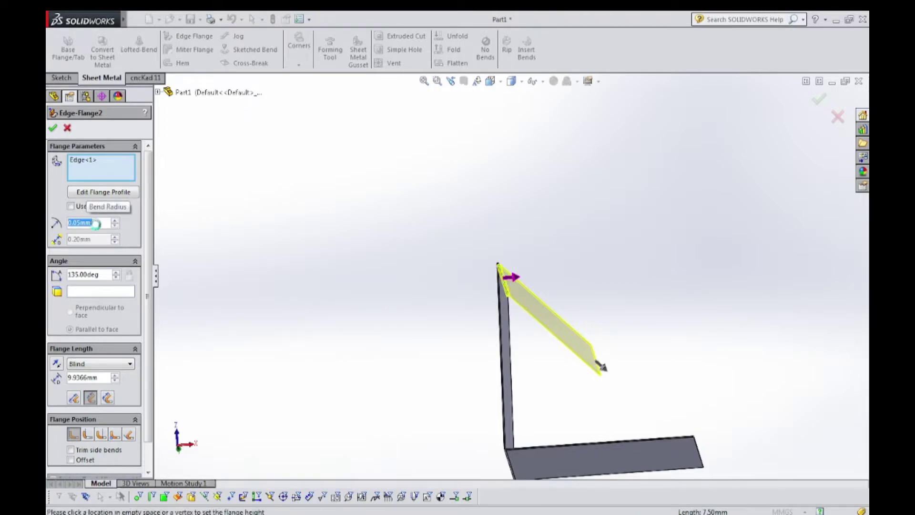
click(53, 127)
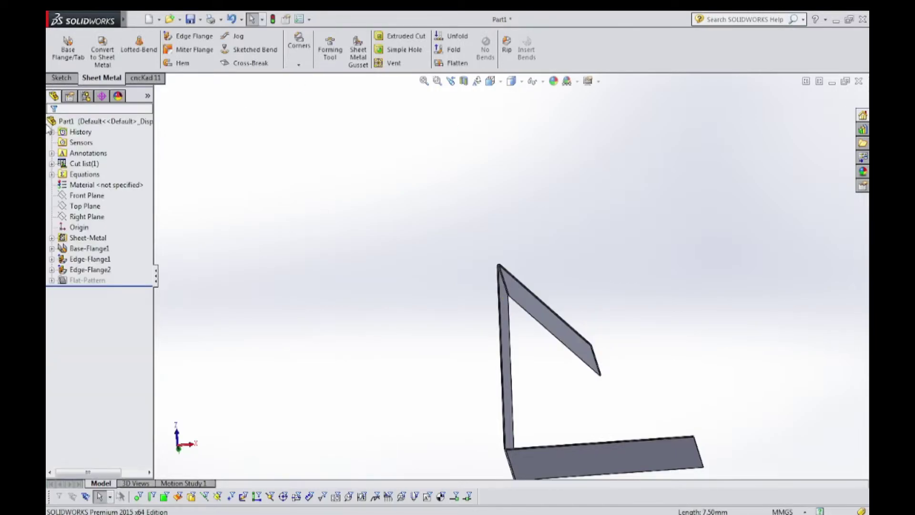
Start a third edge flange on the sloping flange's free end edge, extending 4 mm outward, away from the upright.
middle_drag(581, 220, 525, 326)
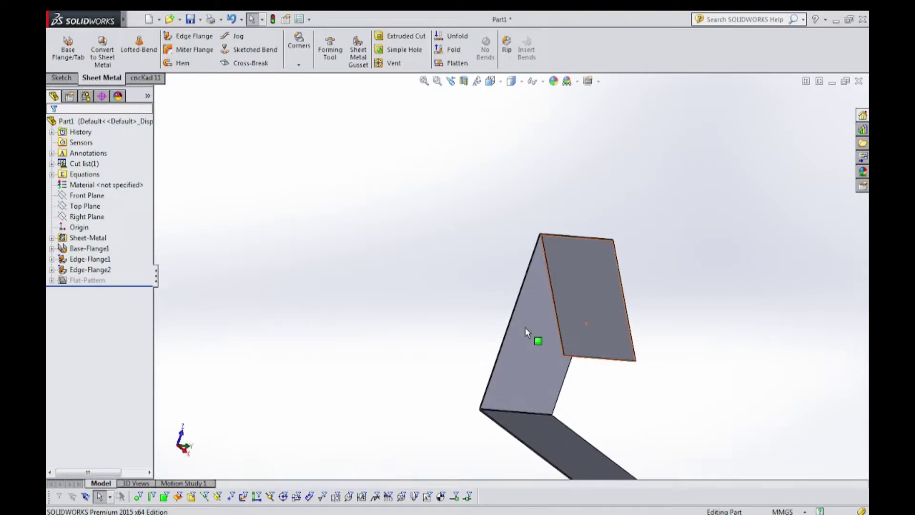
click(191, 39)
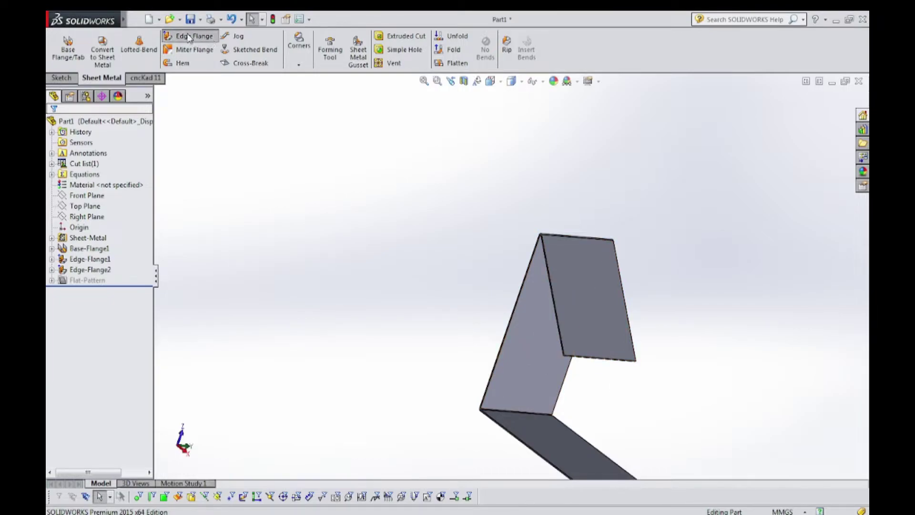
scroll(581, 378, down, 5)
scroll(553, 315, down, 3)
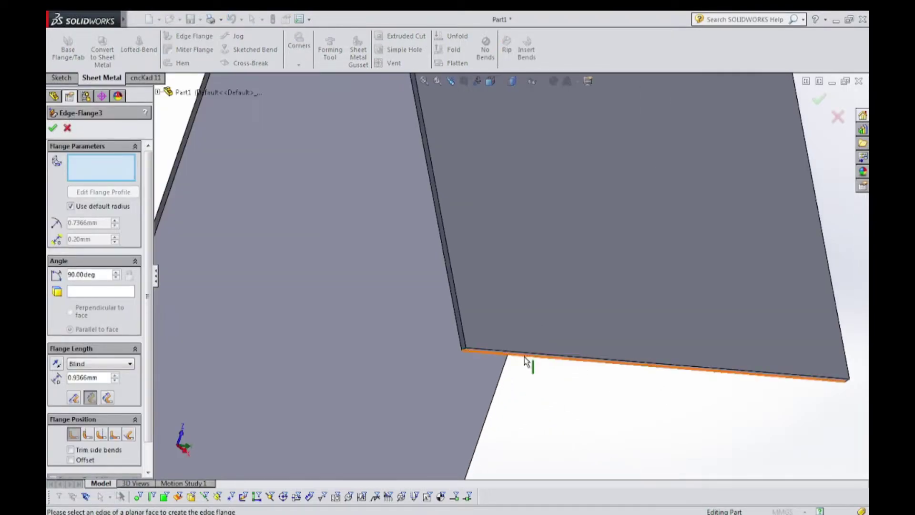
click(513, 358)
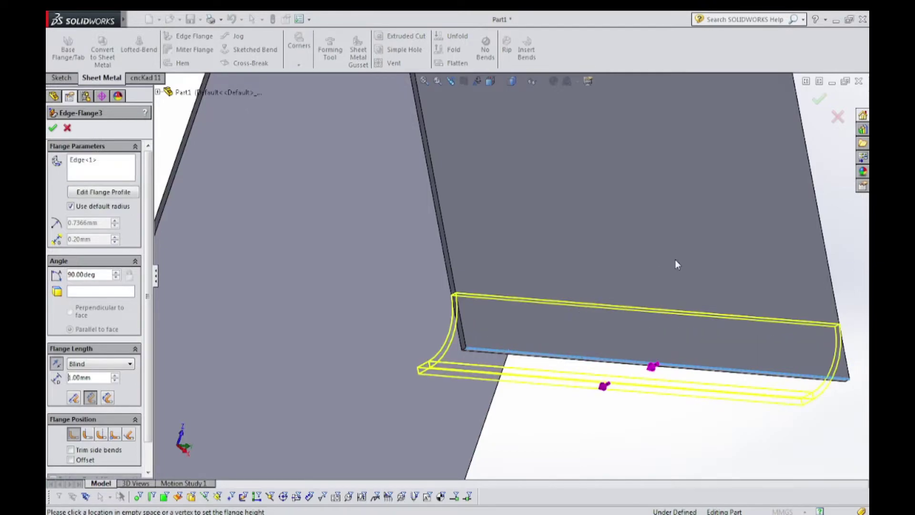
scroll(629, 344, up, 3)
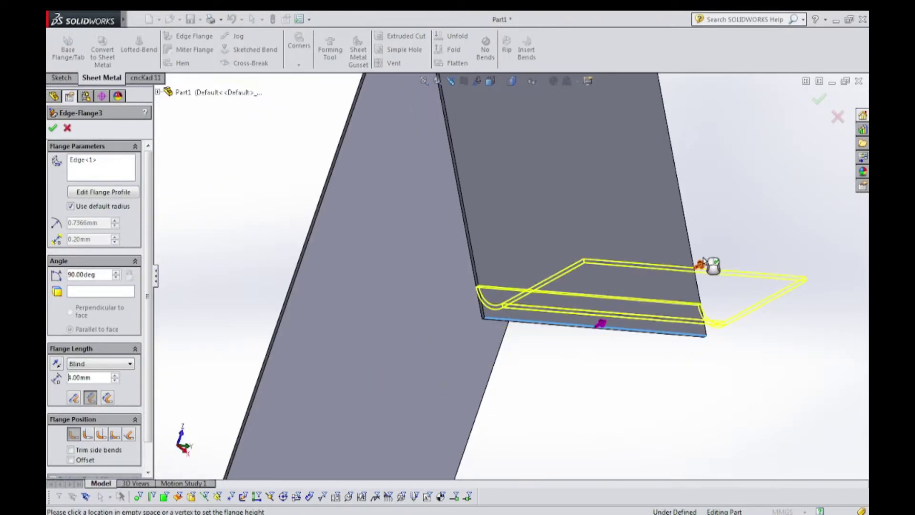
click(710, 263)
middle_drag(580, 357, 633, 384)
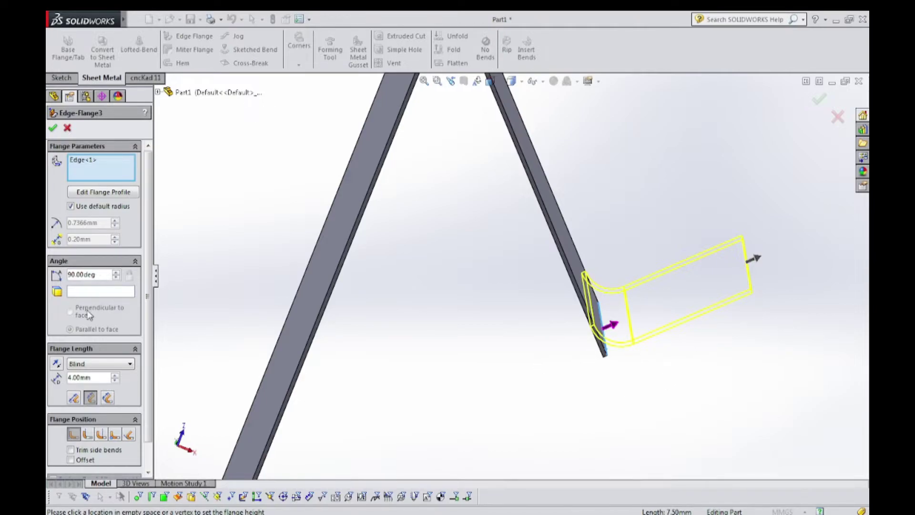
Set the third edge flange's length to 1.30 mm and its bend radius to 0.05 mm, and create it.
click(95, 378)
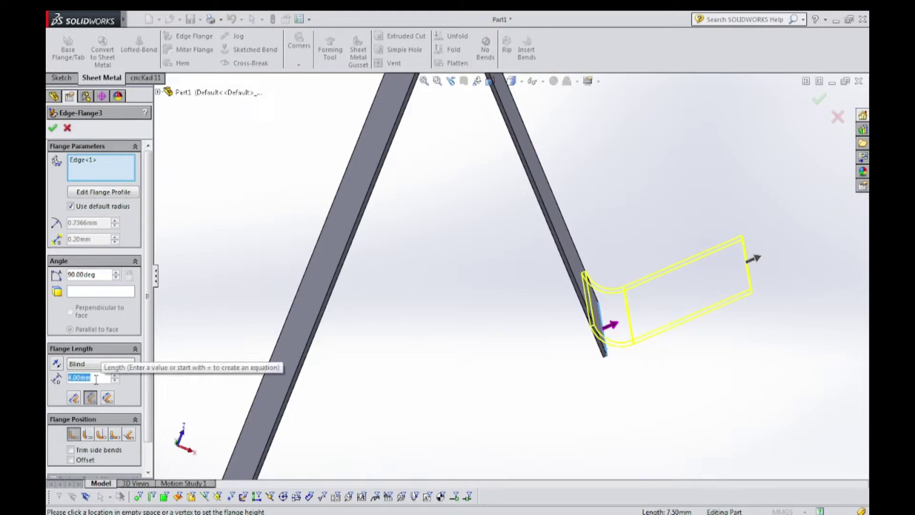
text(1.30)
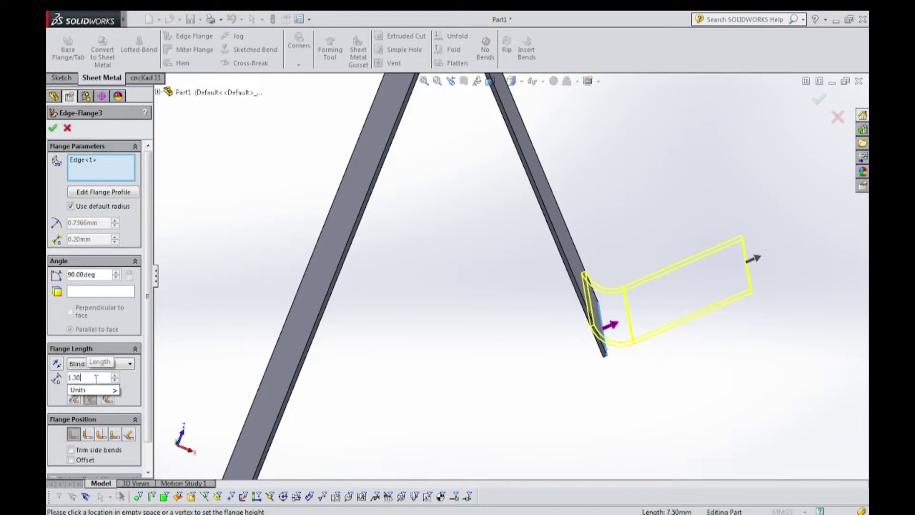
key(Return)
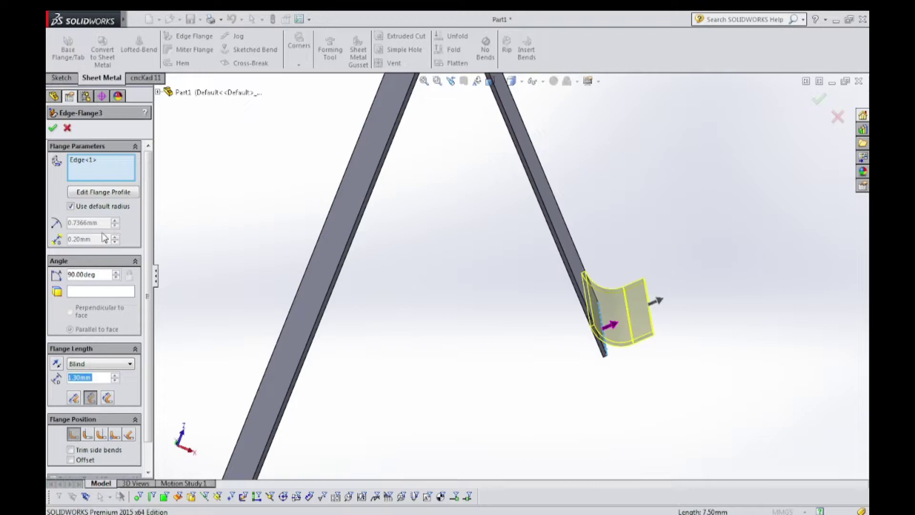
click(78, 208)
double_click(99, 228)
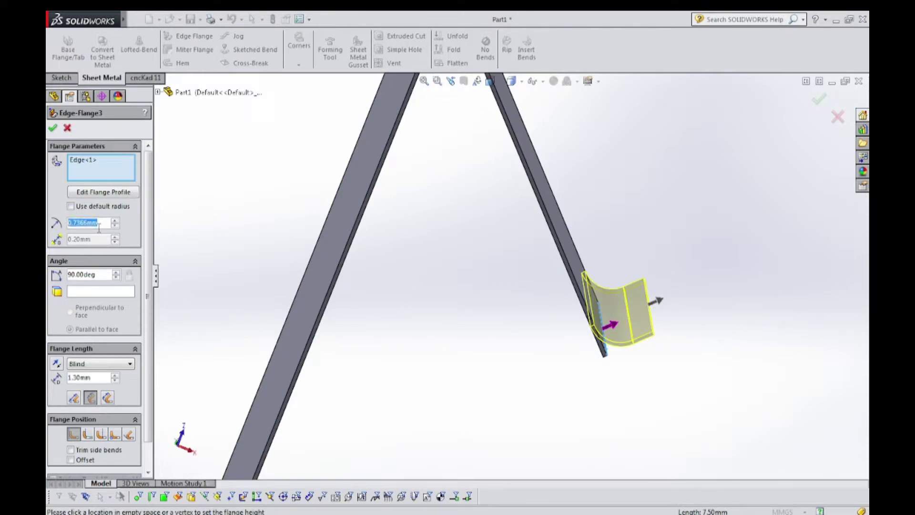
text(0.05)
key(Return)
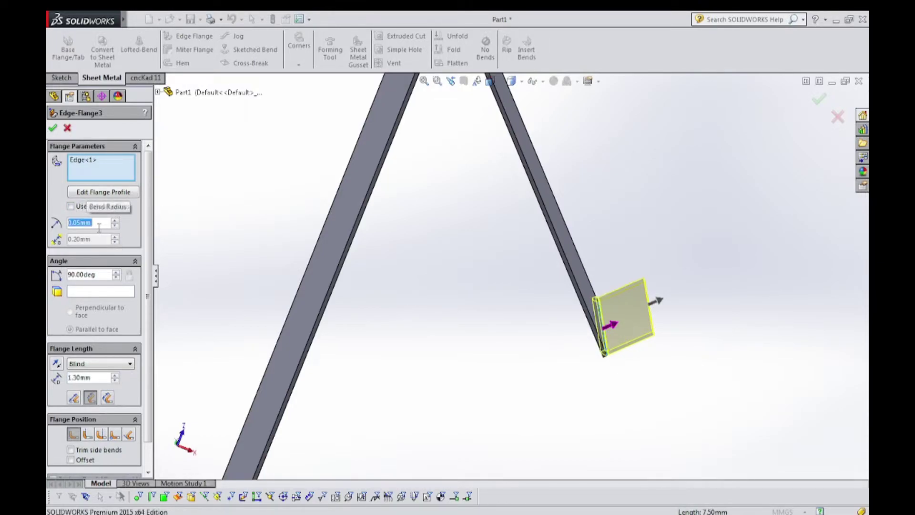
key(Return)
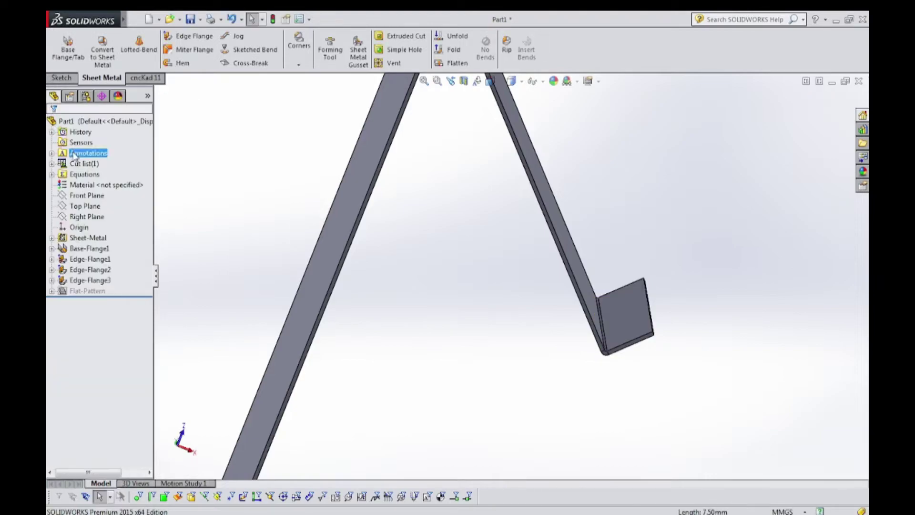
Start a fourth edge flange on the base plate's free end edge, extending 3 mm upward.
key(f)
middle_drag(546, 316, 512, 213)
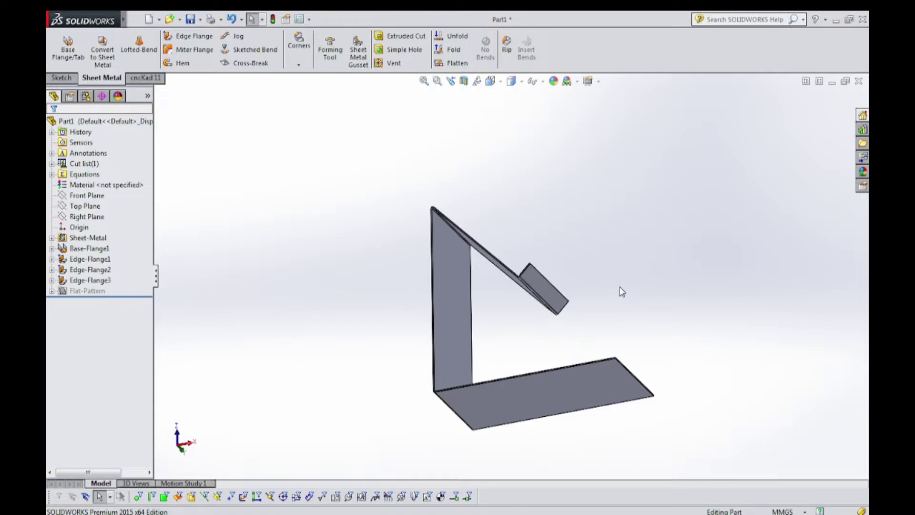
click(194, 37)
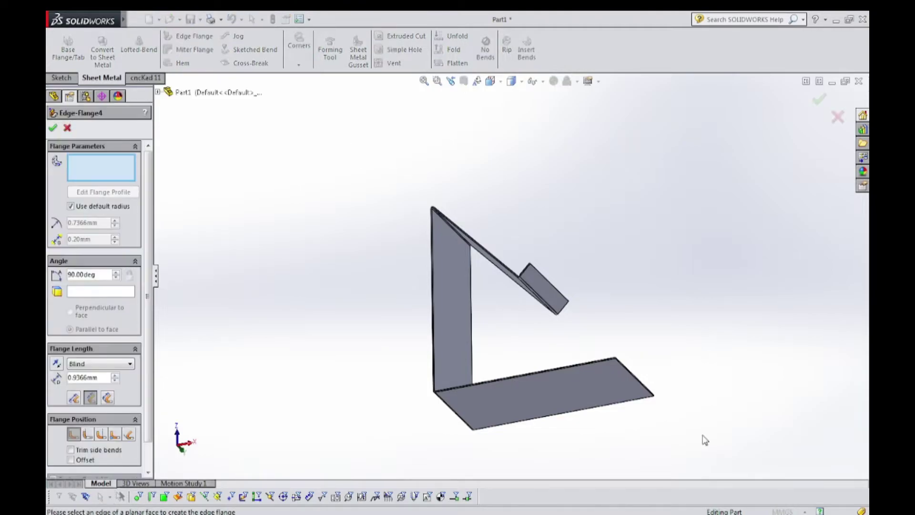
scroll(620, 362, down, 4)
scroll(605, 338, down, 3)
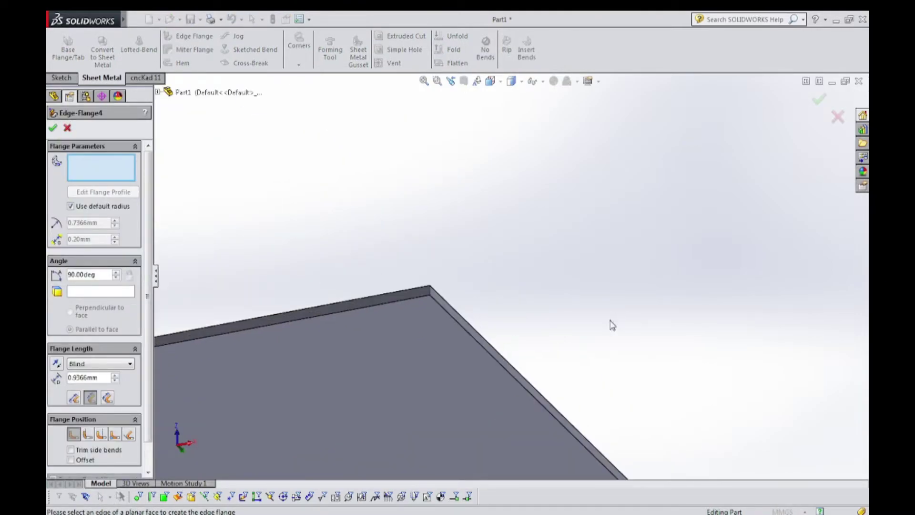
click(493, 351)
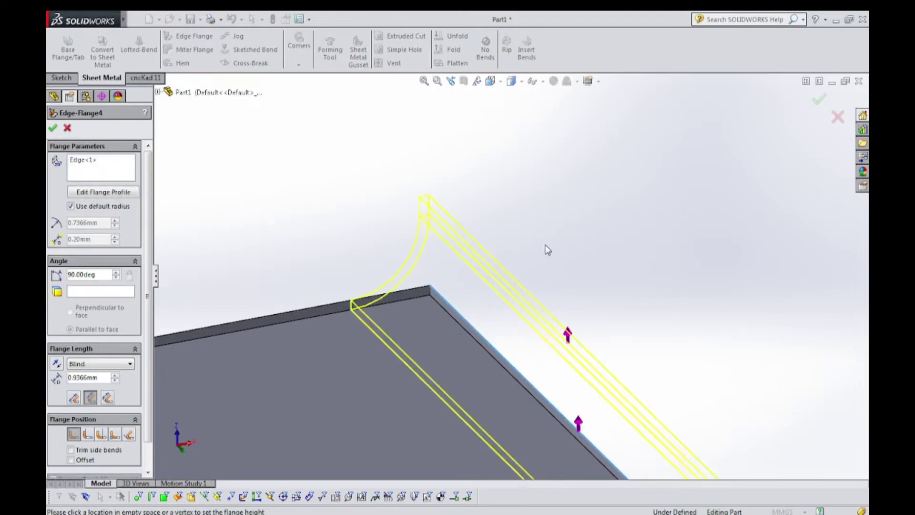
scroll(486, 335, up, 3)
middle_drag(486, 335, 476, 328)
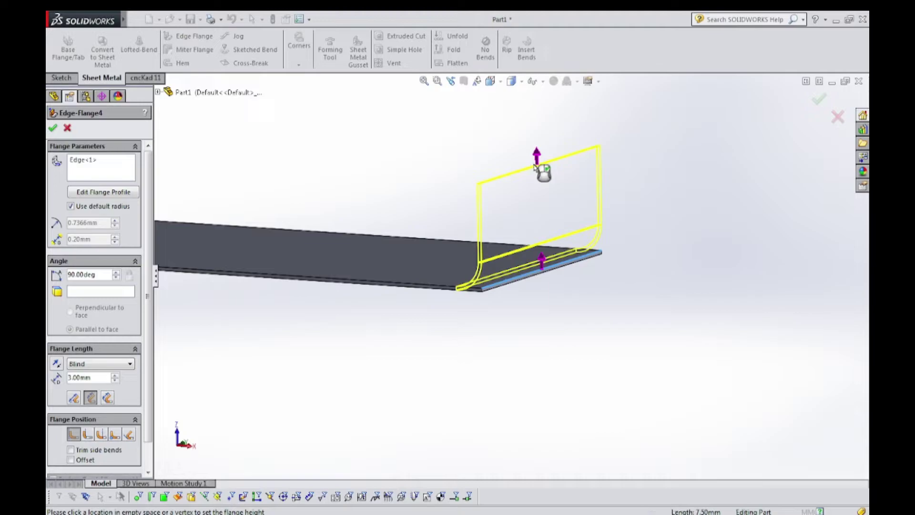
click(541, 168)
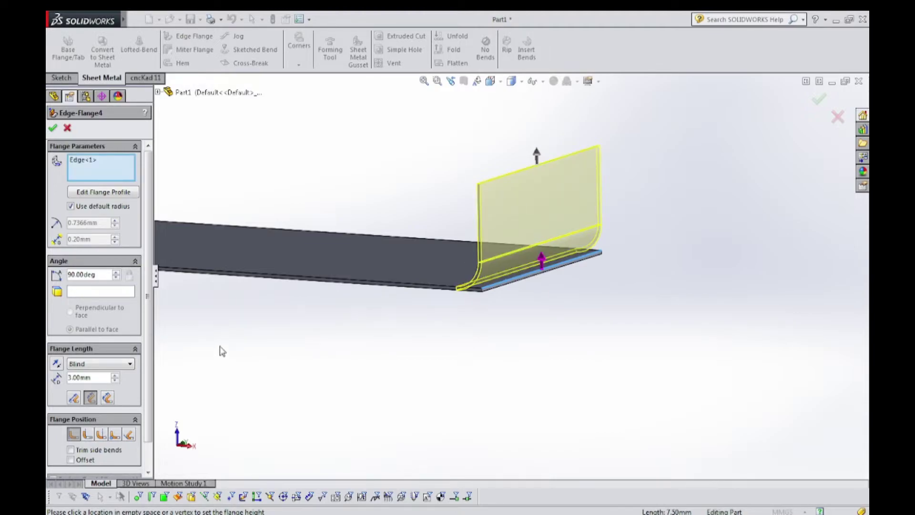
Set the fourth edge flange's length to 0.90 mm and its bend radius to 0.05 mm, and create it.
double_click(98, 376)
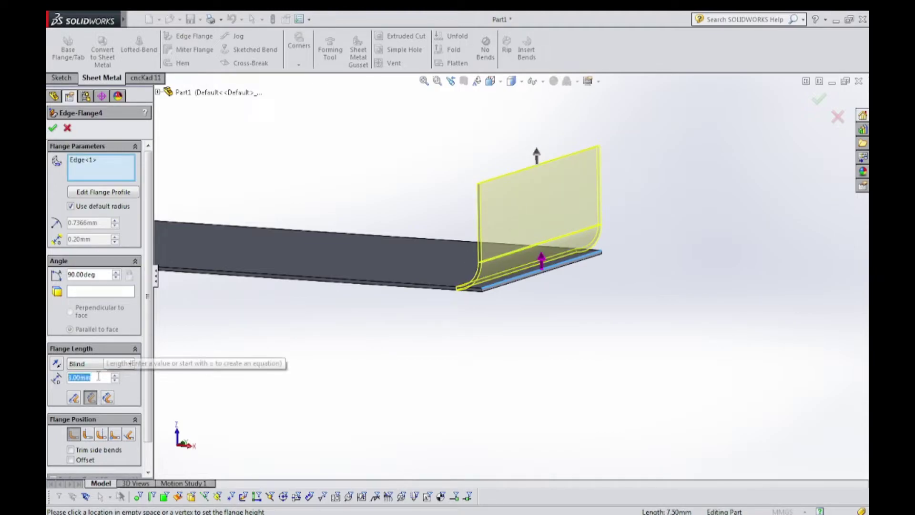
text(0)
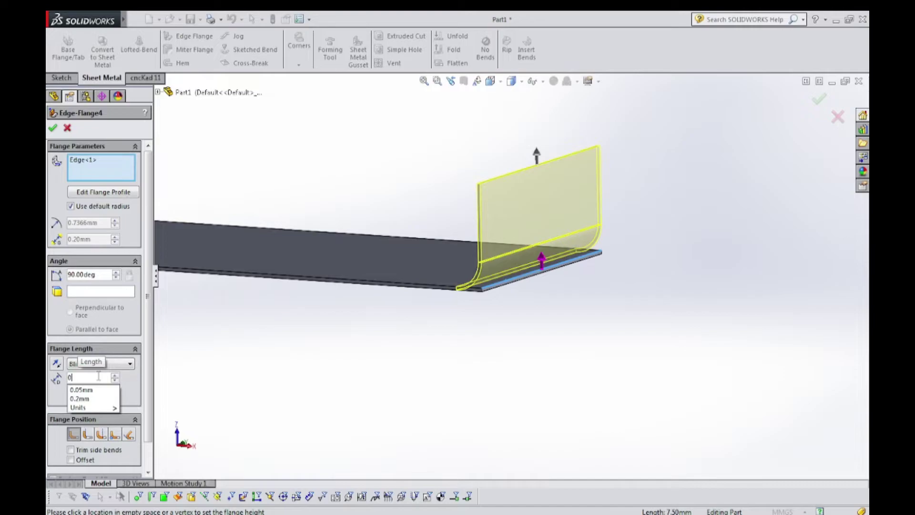
text(.90)
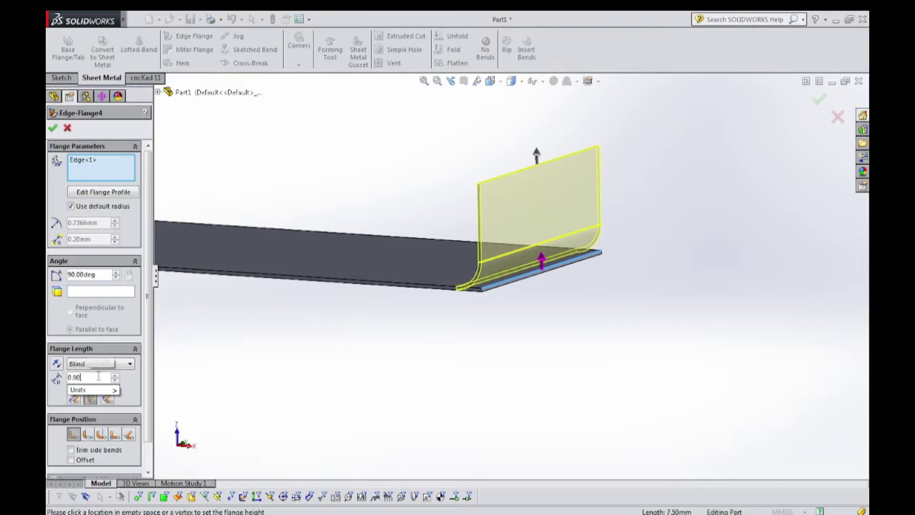
key(Return)
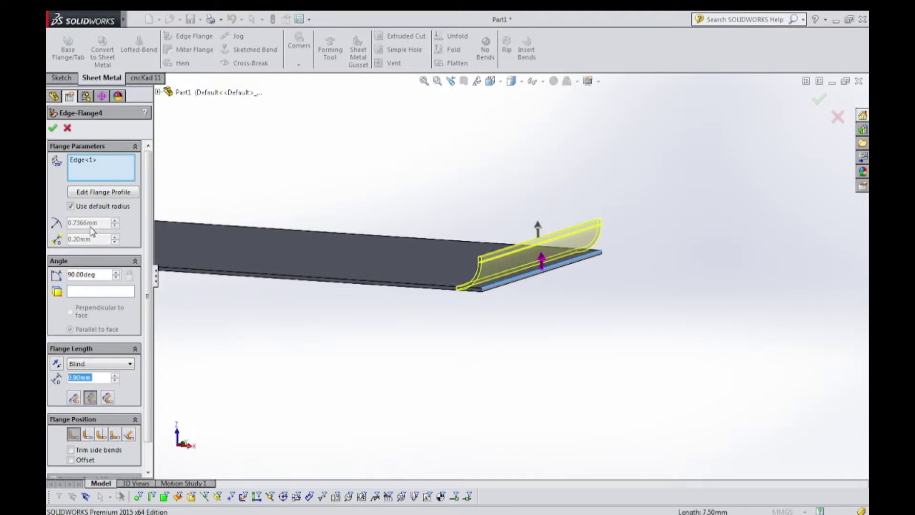
click(70, 206)
double_click(105, 222)
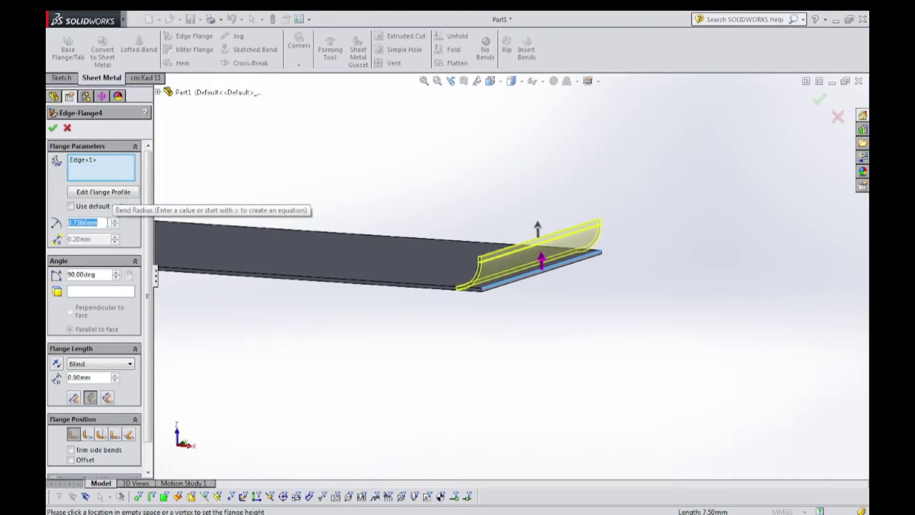
text(0)
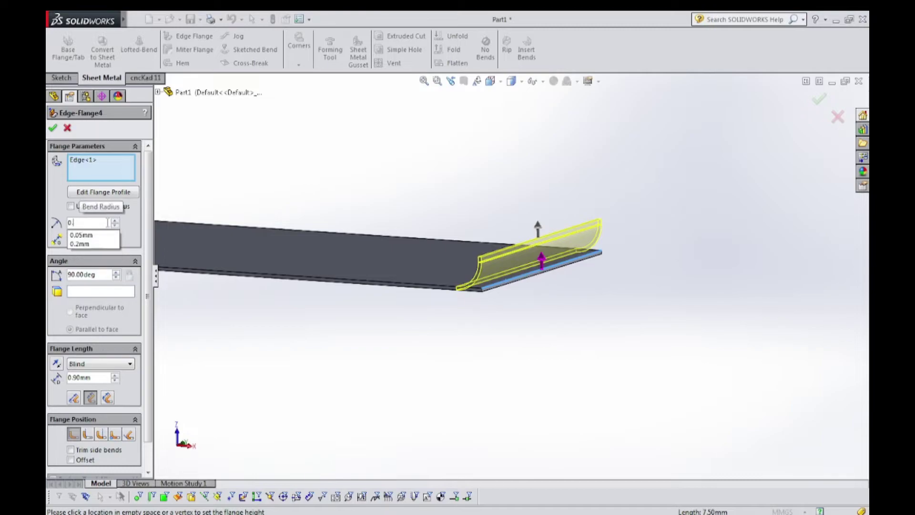
text(.05)
key(Return)
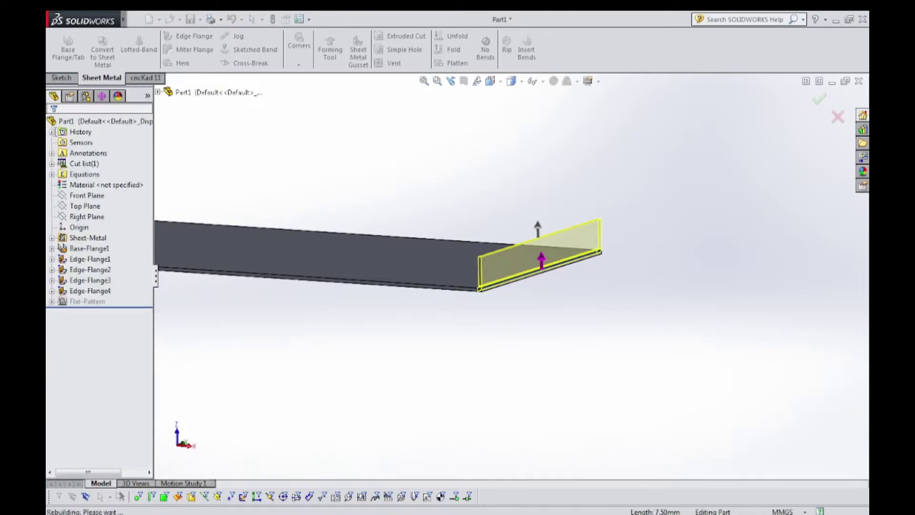
middle_drag(539, 161, 408, 16)
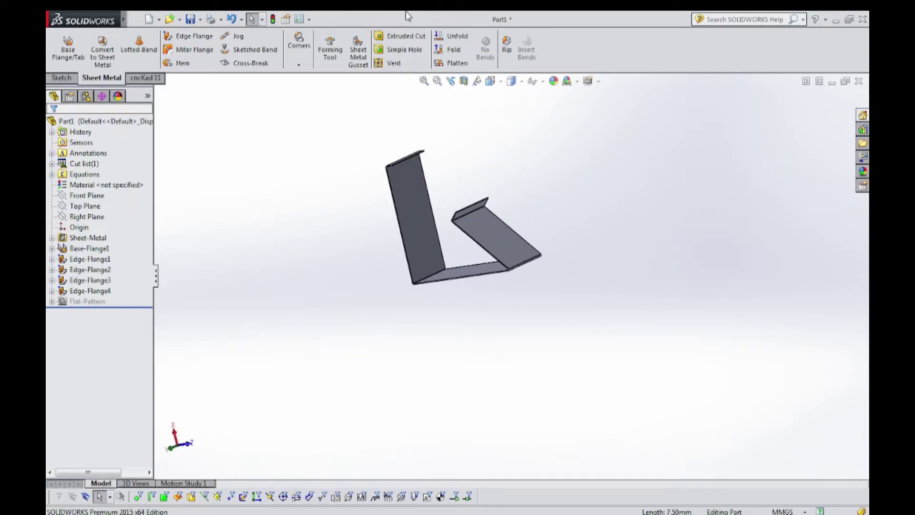
key(ctrl+7)
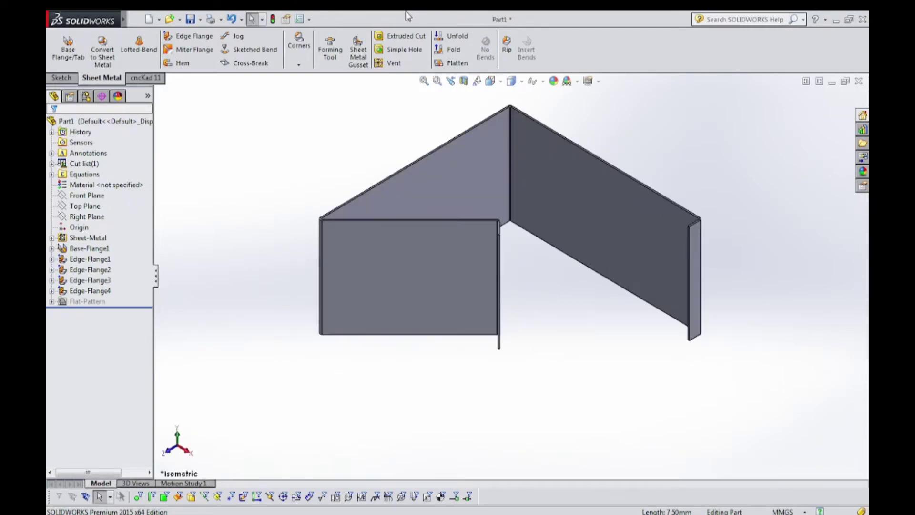
middle_drag(533, 340, 574, 63)
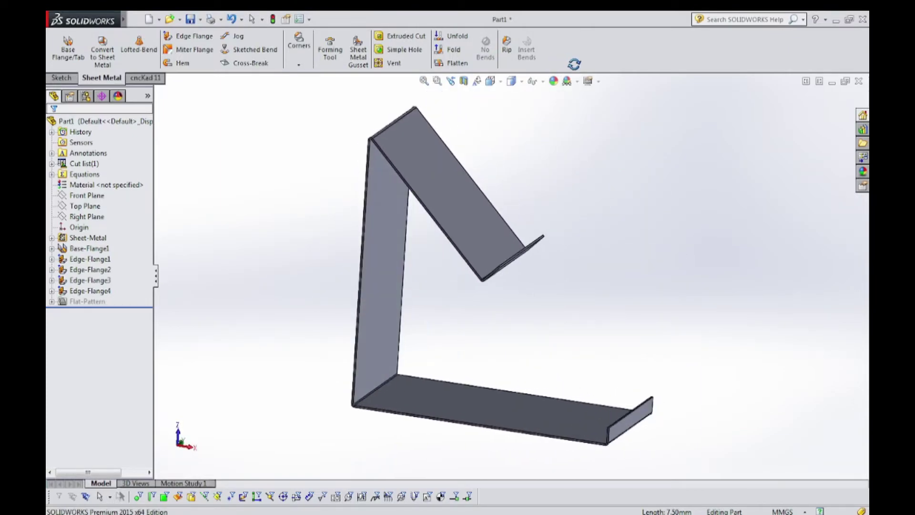
middle_drag(470, 187, 501, 179)
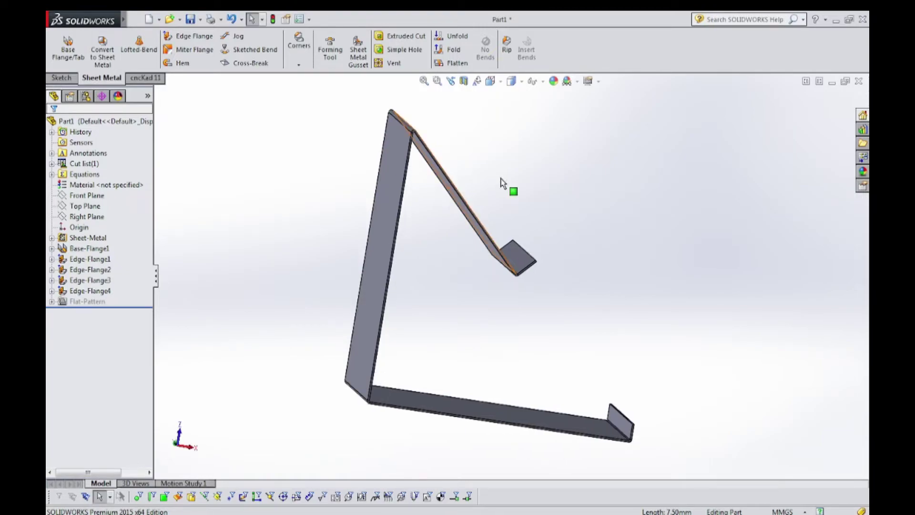
middle_drag(467, 204, 444, 202)
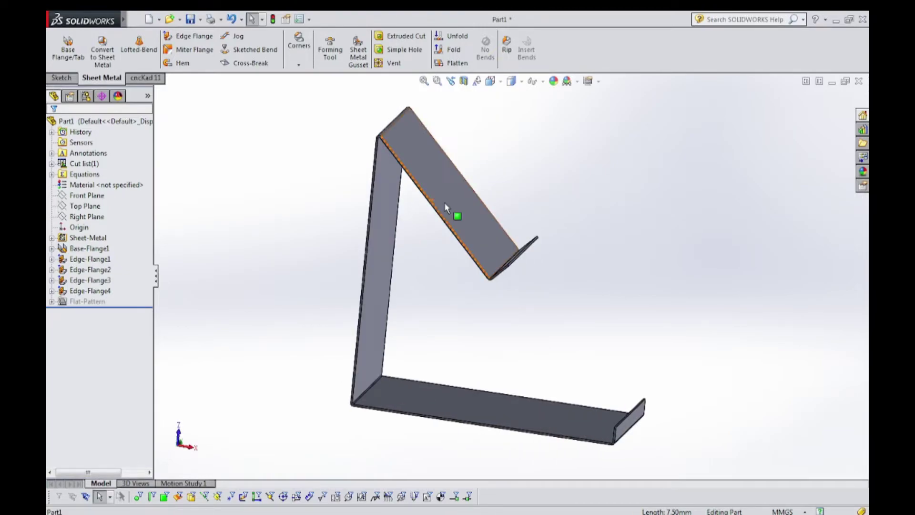
right_click(444, 202)
click(466, 170)
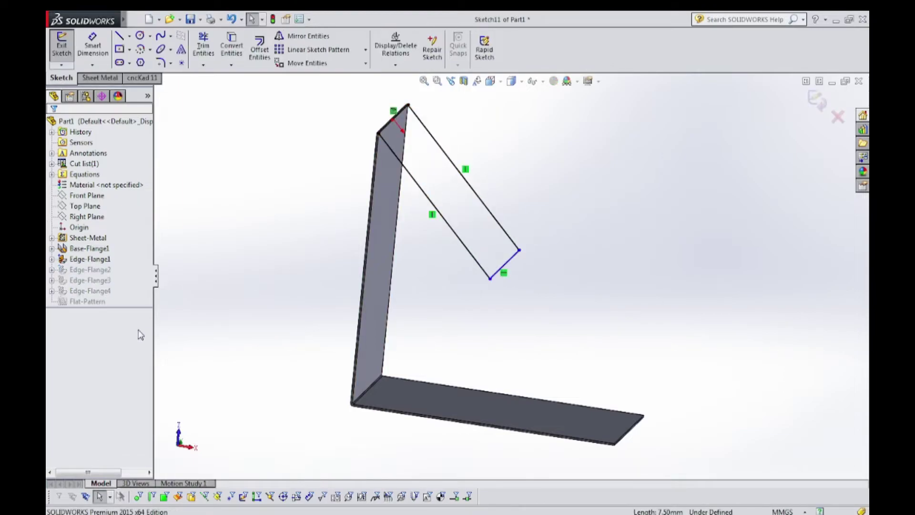
click(837, 117)
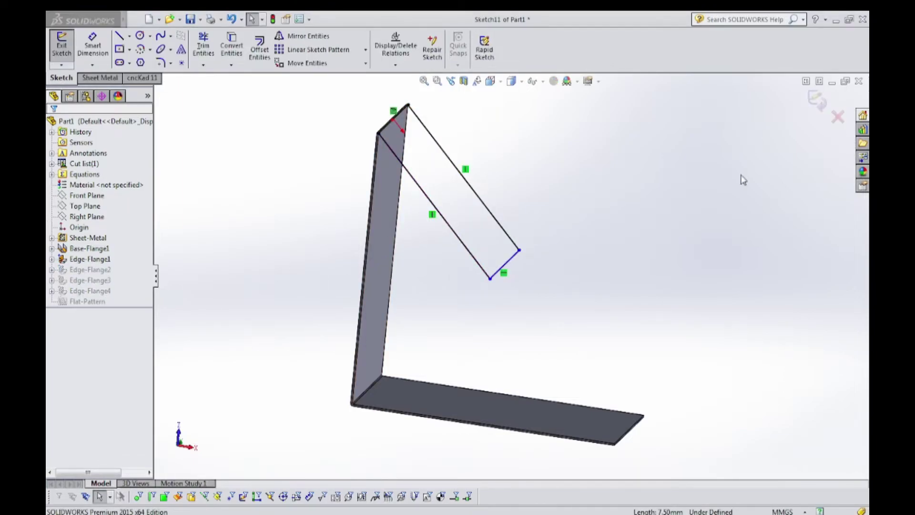
click(530, 276)
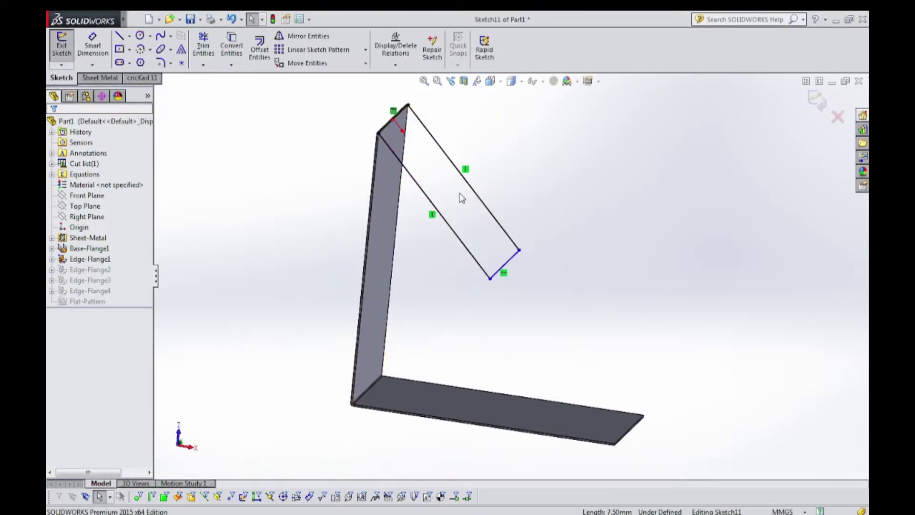
click(839, 117)
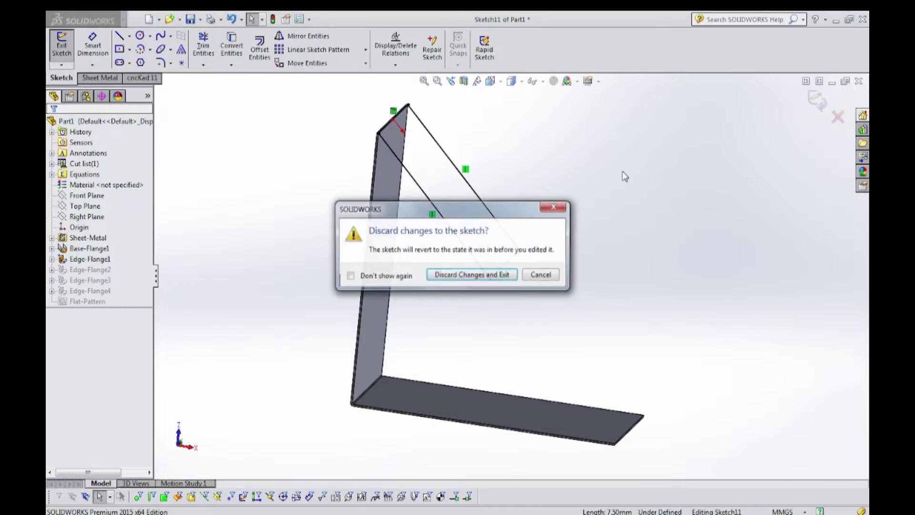
click(484, 275)
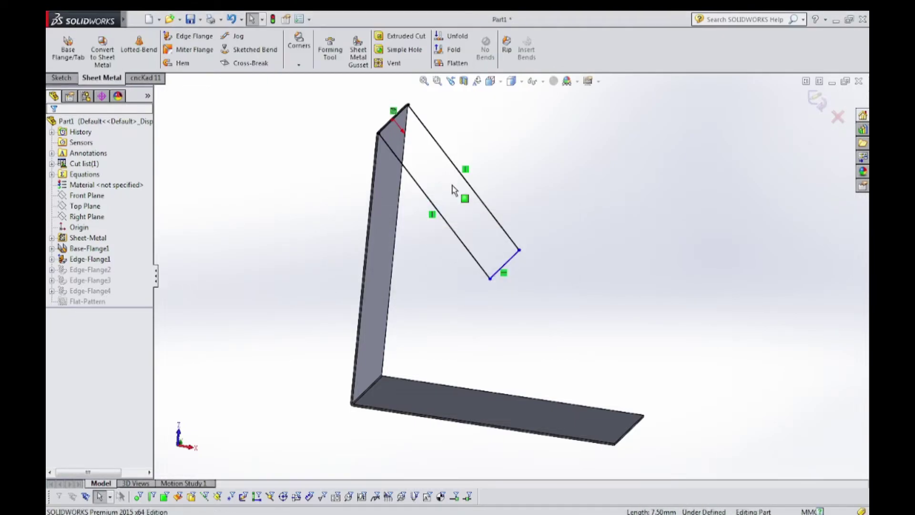
Edit the sloping edge flange and set its length to 15 mm.
right_click(443, 192)
click(463, 173)
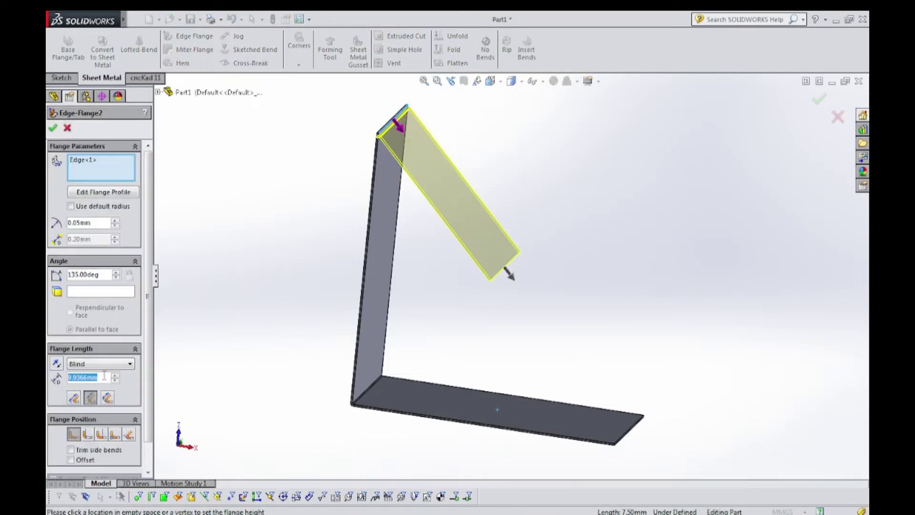
text(15)
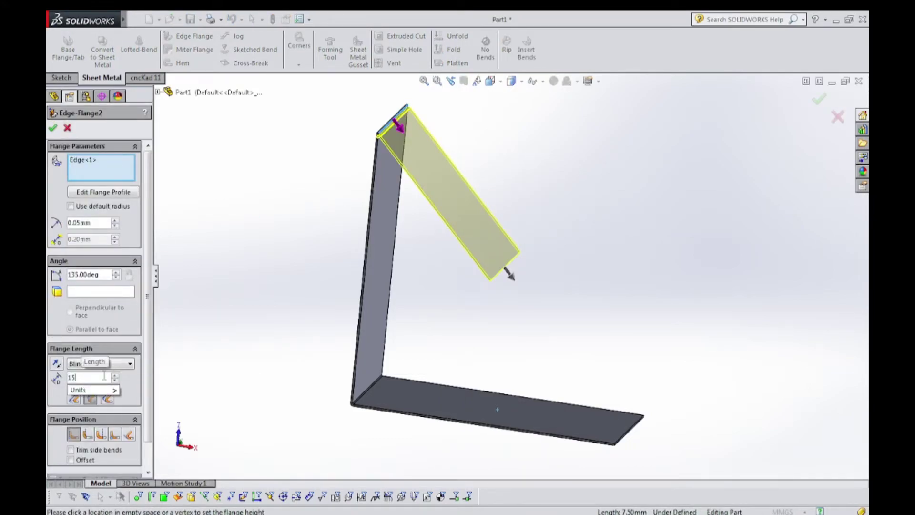
key(Return)
key(BackSpace)
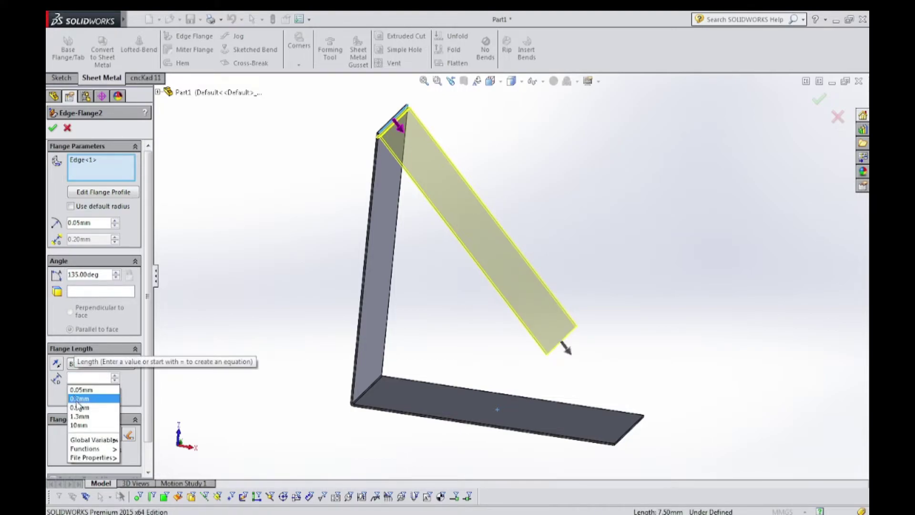
key(Escape)
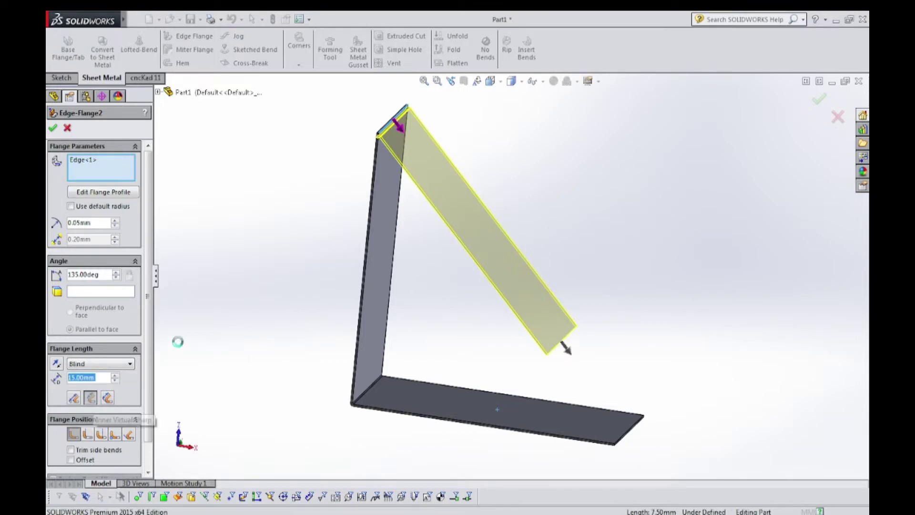
key(Return)
middle_drag(394, 389, 341, 464)
key(ctrl+8)
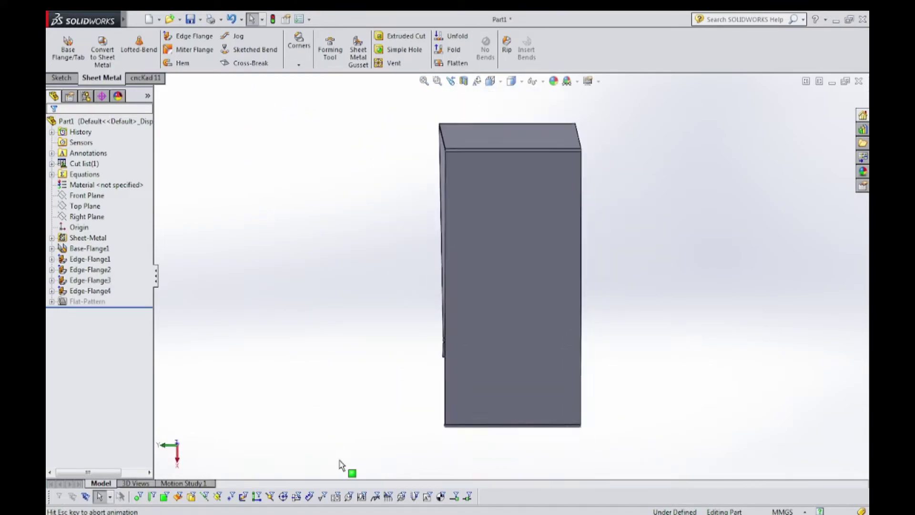
key(ctrl+7)
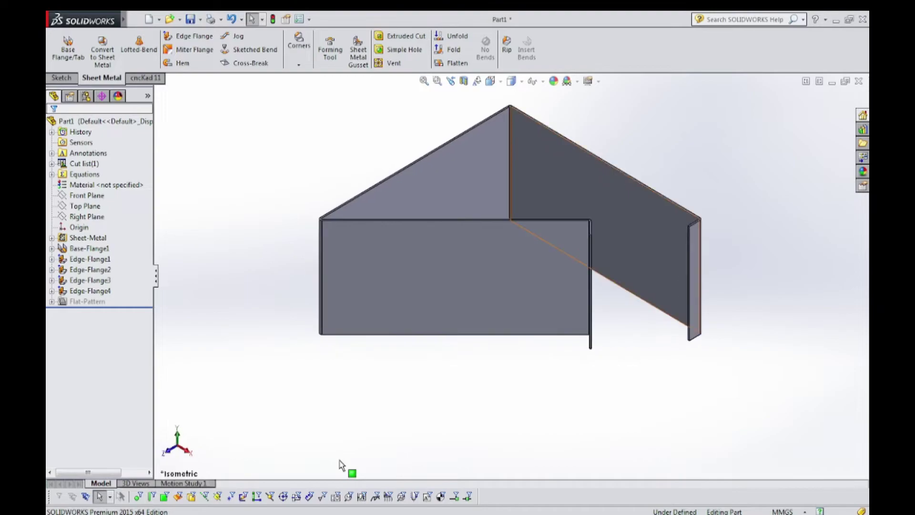
Start an Extruded Cut sketch on the outer face of the lip at the sloping flange's free end.
click(341, 465)
middle_drag(456, 369, 473, 110)
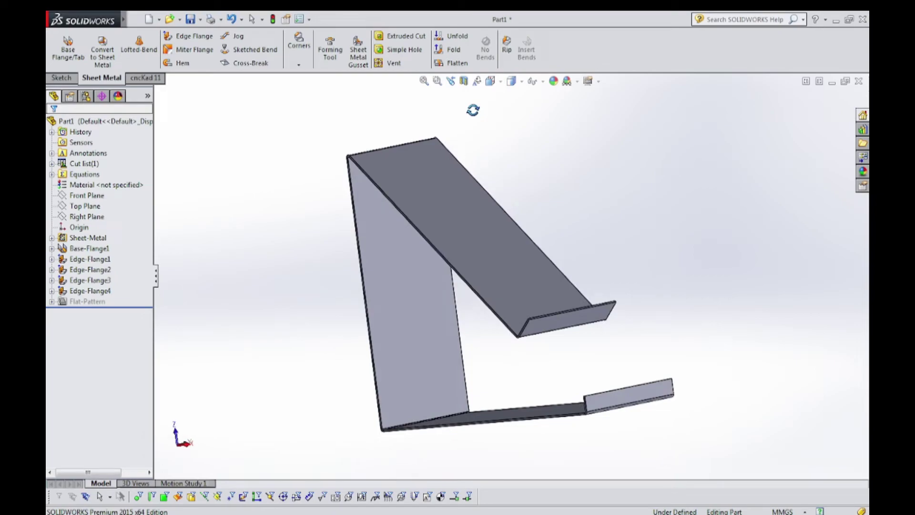
key(Escape)
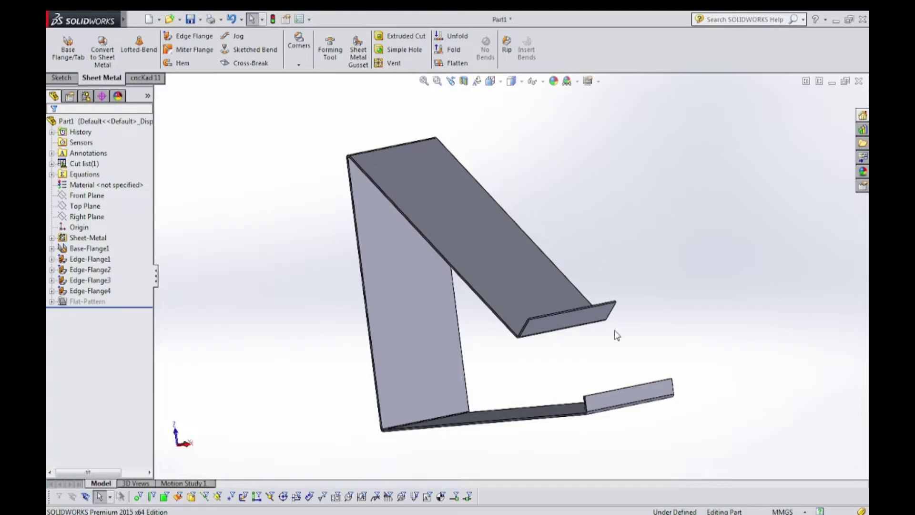
click(399, 36)
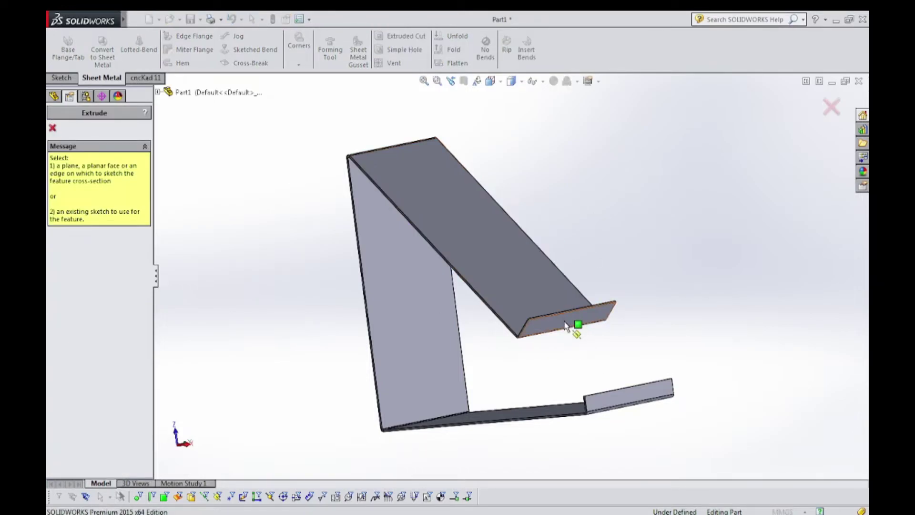
click(567, 325)
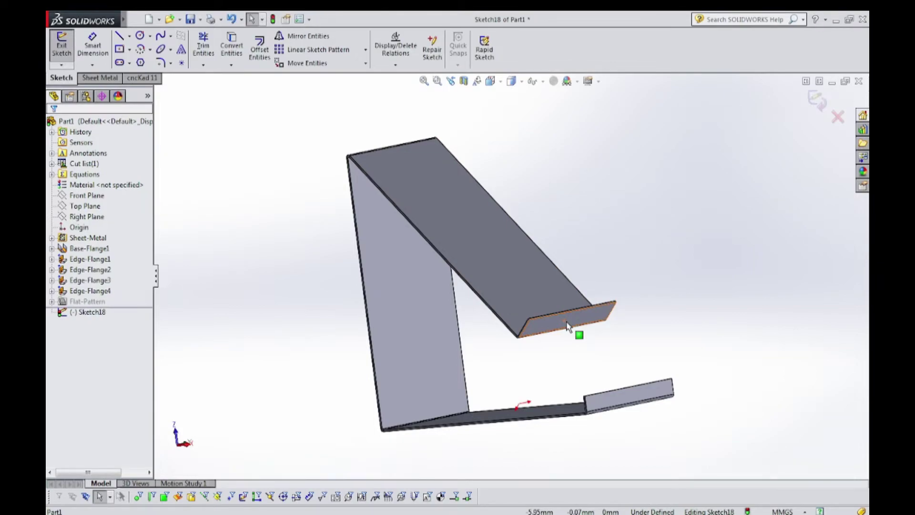
Sketch a center rectangle about 2.8 mm by 0.75 mm near the middle of the lip face.
mouse_move(566, 321)
middle_down()
mouse_move(605, 334)
mouse_move(593, 262)
mouse_move(619, 96)
mouse_move(630, 129)
middle_up()
scroll(581, 316, down, 4)
scroll(597, 306, up, 5)
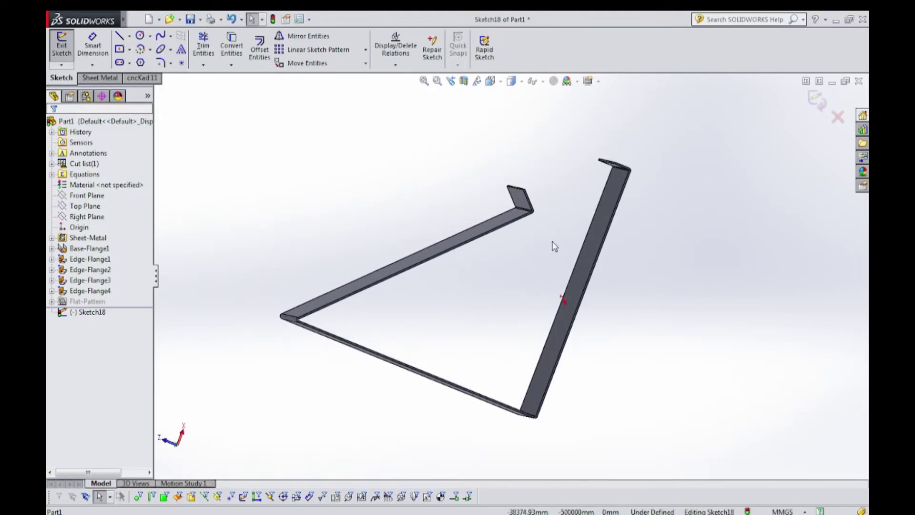
key(ctrl+8)
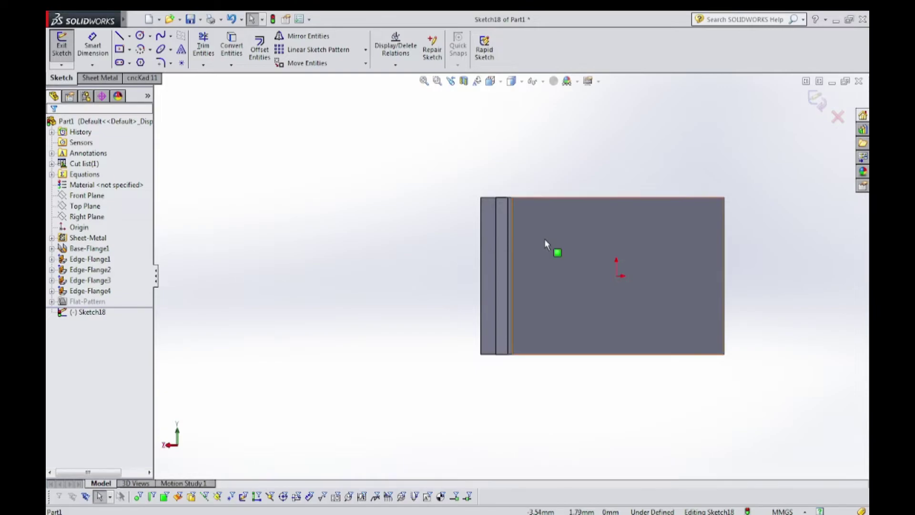
mouse_move(544, 239)
middle_down()
mouse_move(533, 324)
mouse_move(541, 257)
middle_up()
scroll(541, 260, down, 3)
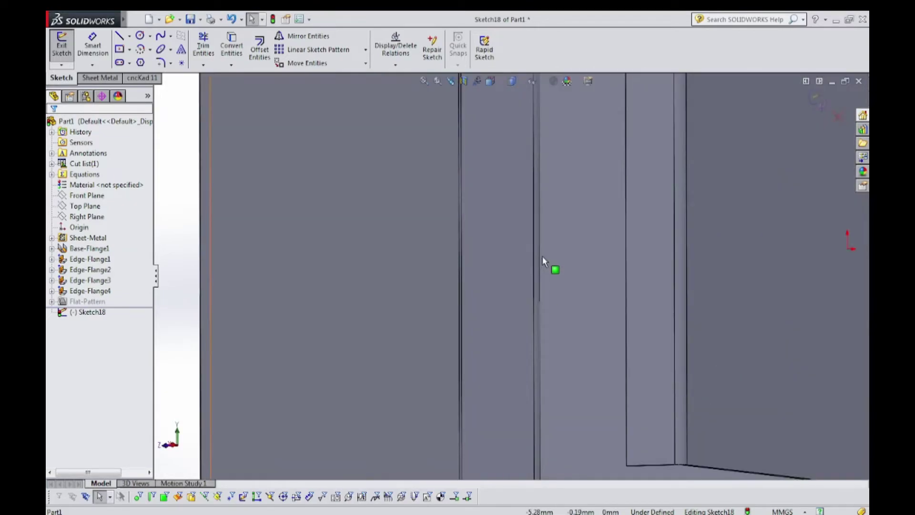
scroll(534, 262, up, 3)
middle_drag(603, 293, 591, 229)
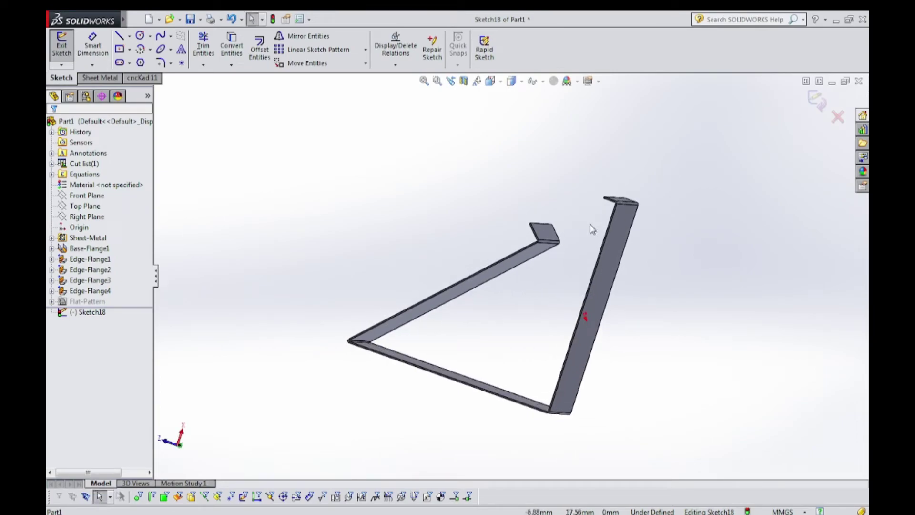
mouse_move(551, 256)
middle_down()
mouse_move(565, 241)
mouse_move(548, 258)
middle_up()
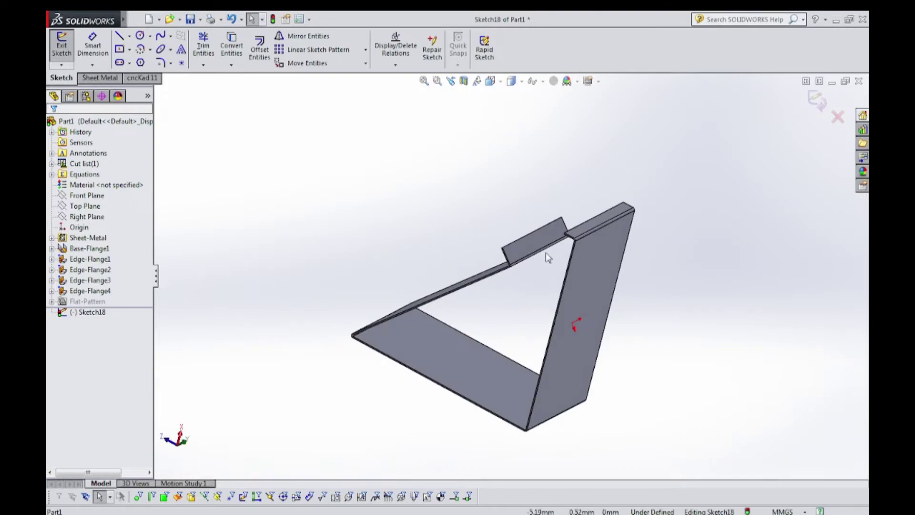
click(120, 48)
scroll(533, 240, down, 5)
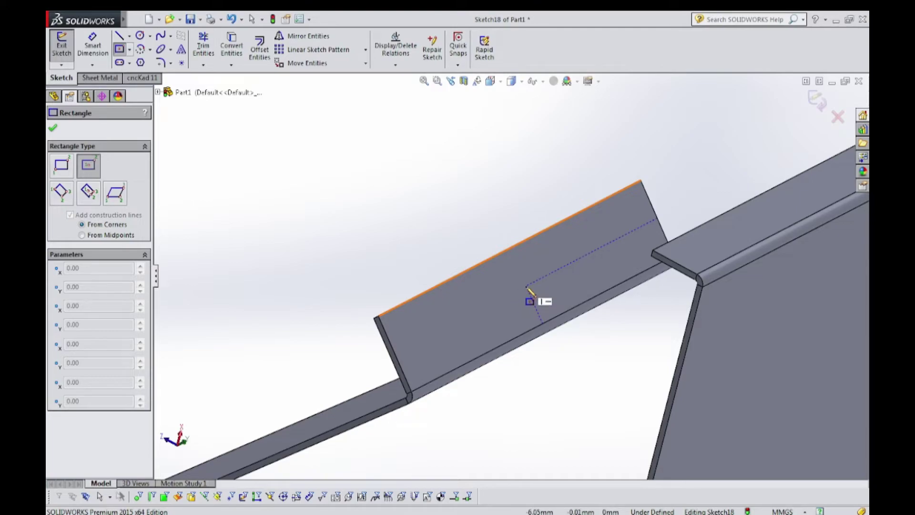
click(526, 286)
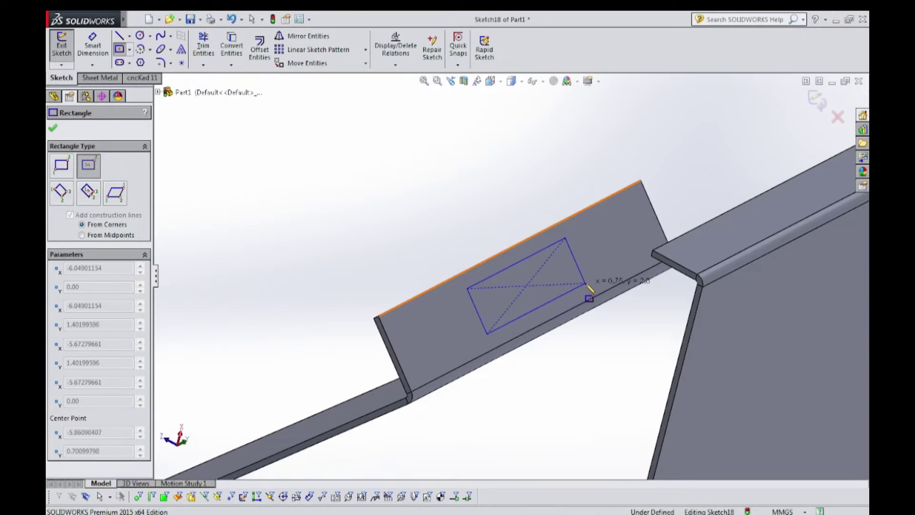
click(585, 283)
right_click(351, 208)
click(367, 214)
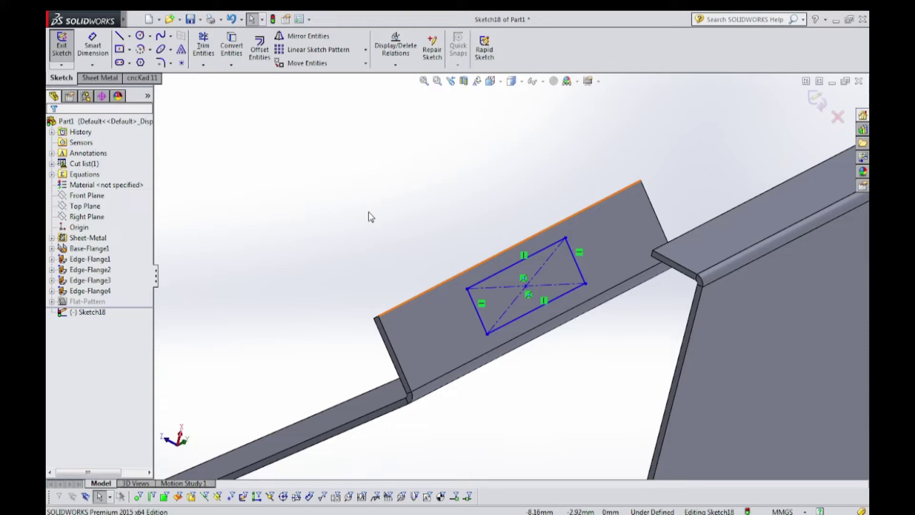
Try a Pierce relation between a corner of the rectangle and the lip's long outer edge, and undo it.
click(566, 237)
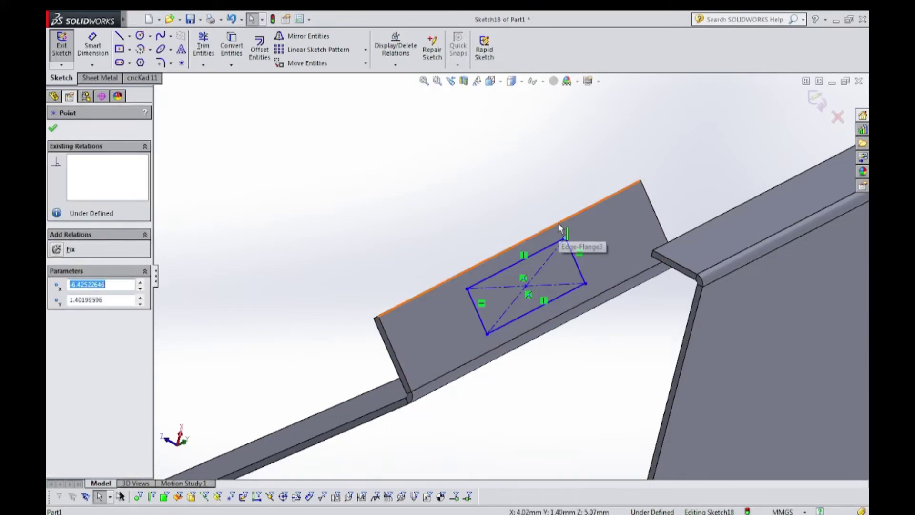
ctrl+click(560, 228)
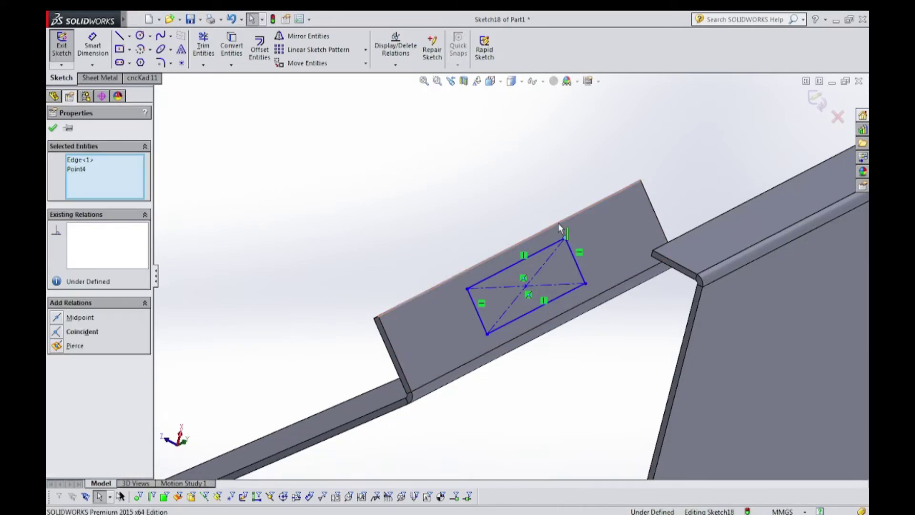
click(59, 347)
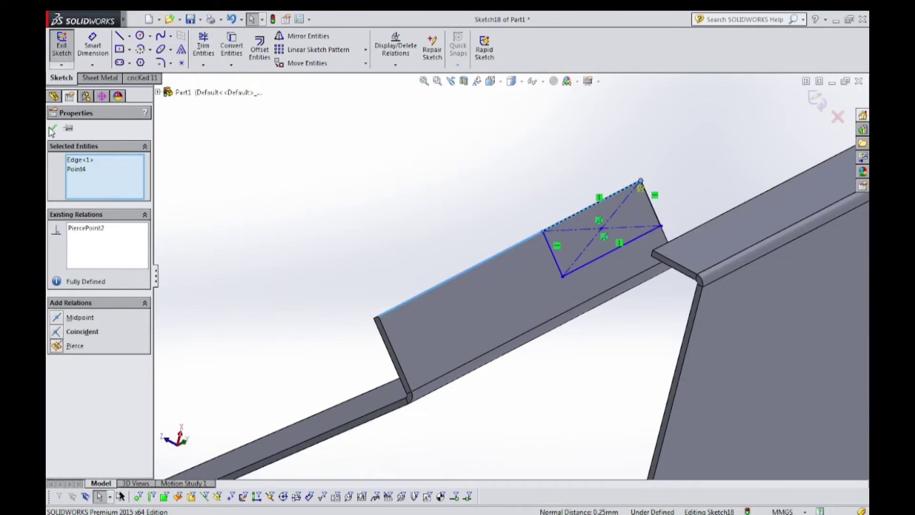
click(231, 19)
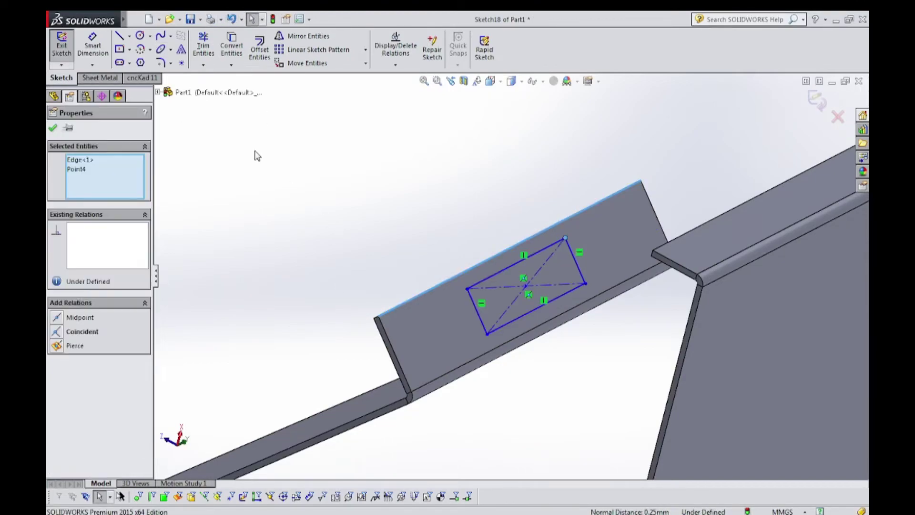
click(307, 156)
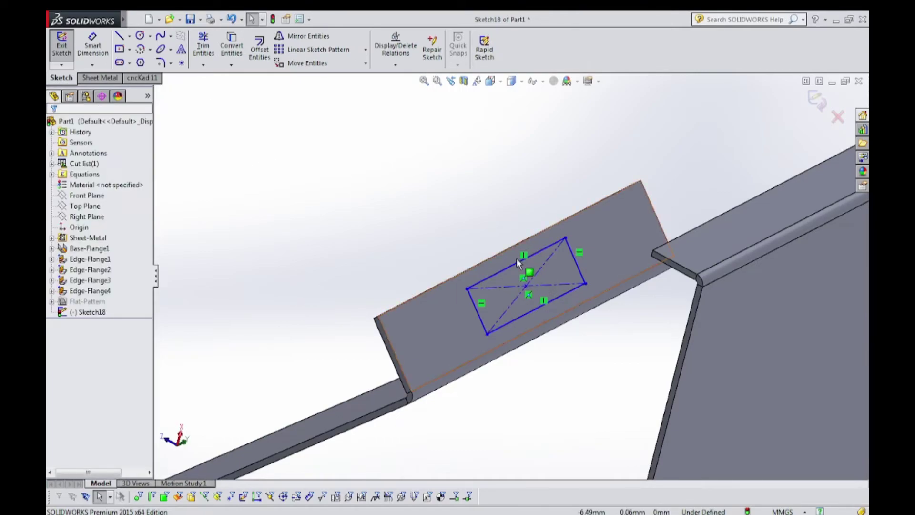
Move the rectangle's outer long side toward the lip's free edge and make the two collinear.
drag(518, 266, 500, 258)
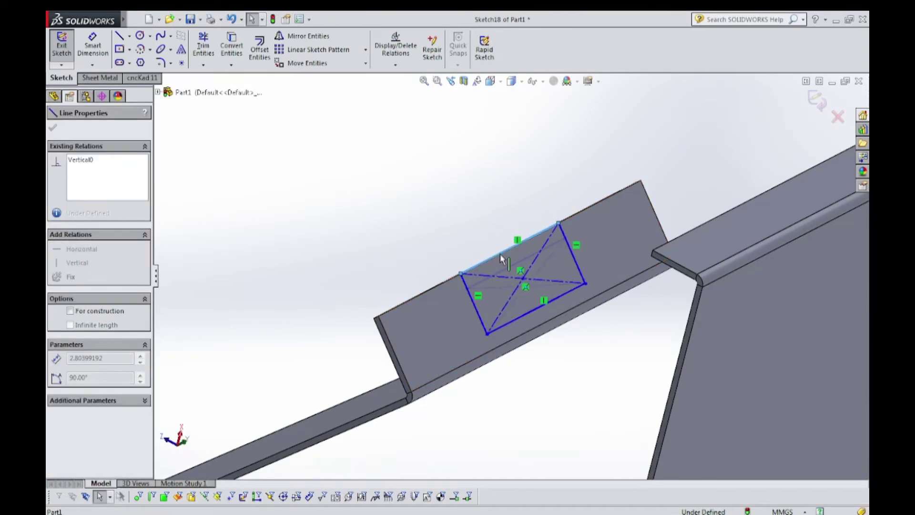
click(439, 183)
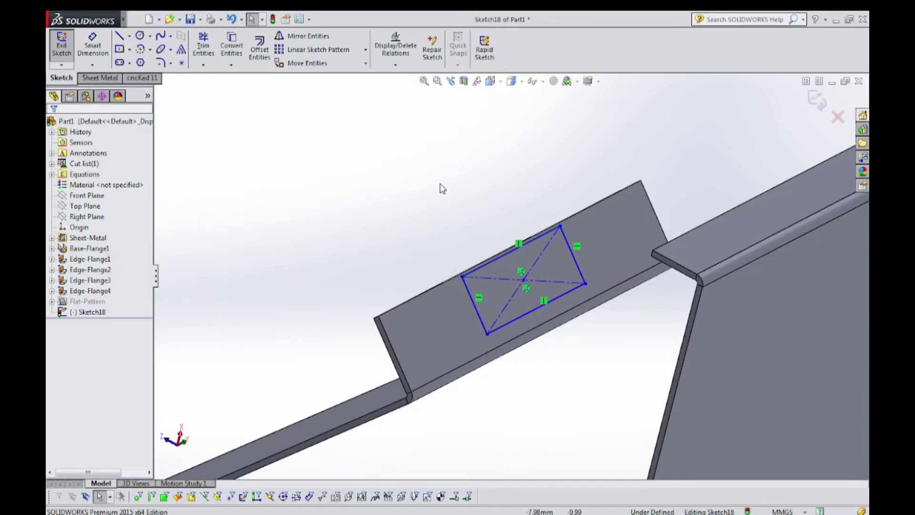
click(493, 262)
ctrl+click(492, 261)
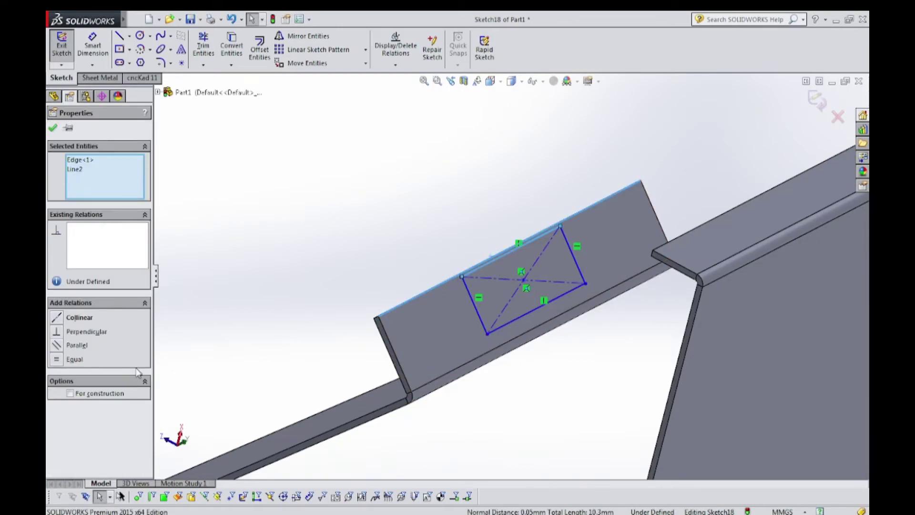
click(59, 317)
click(347, 224)
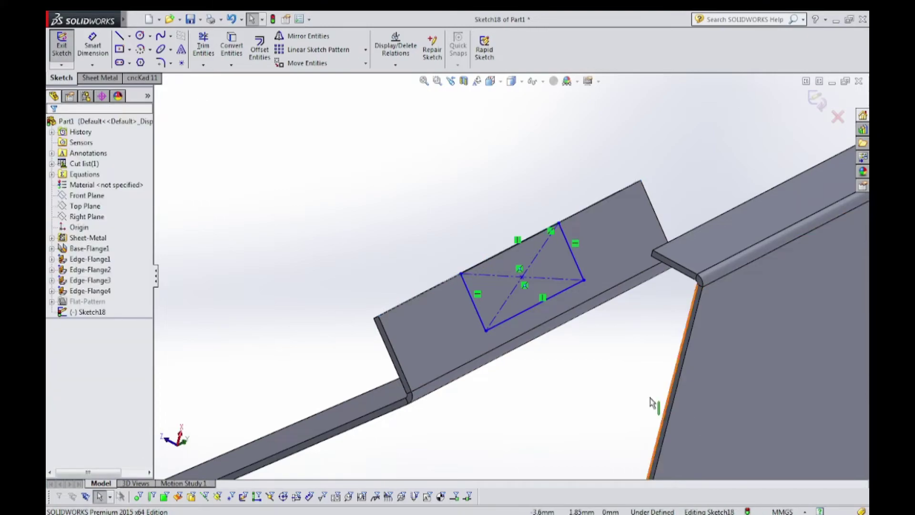
Make the rectangle's inner long side collinear with the lip's edge along the bend.
click(496, 326)
ctrl+click(510, 342)
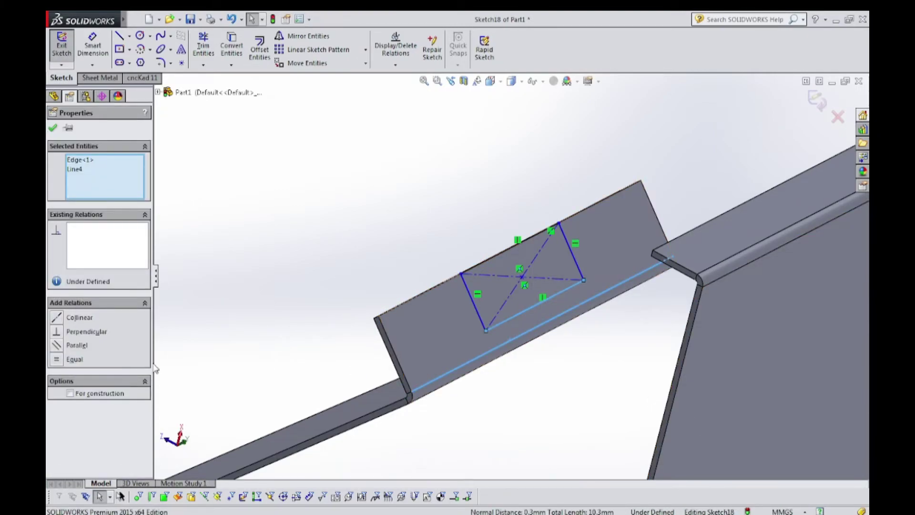
click(60, 319)
click(181, 128)
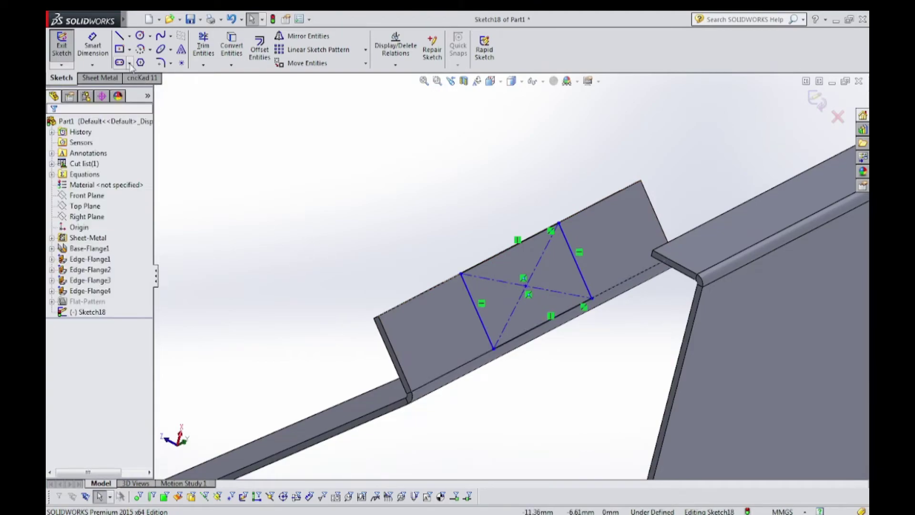
Try to dimension the length of the rectangle's short side.
click(93, 45)
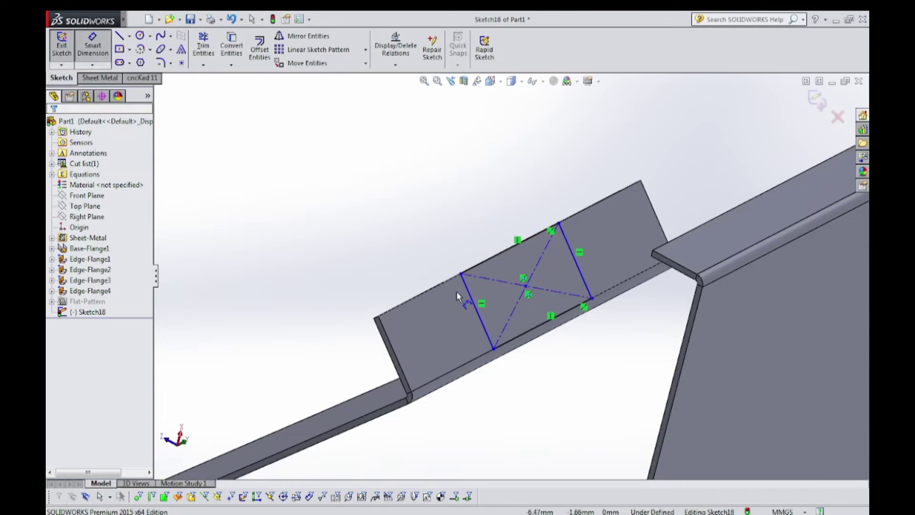
click(468, 291)
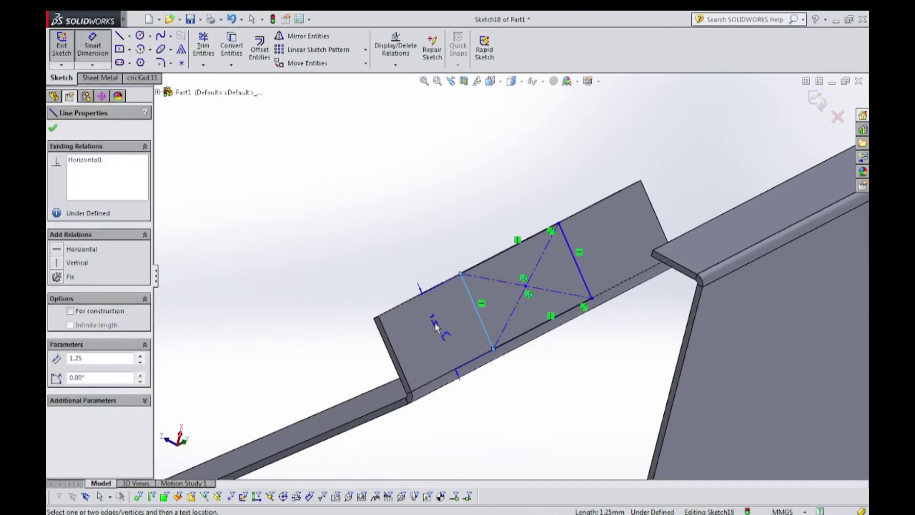
click(435, 327)
click(524, 282)
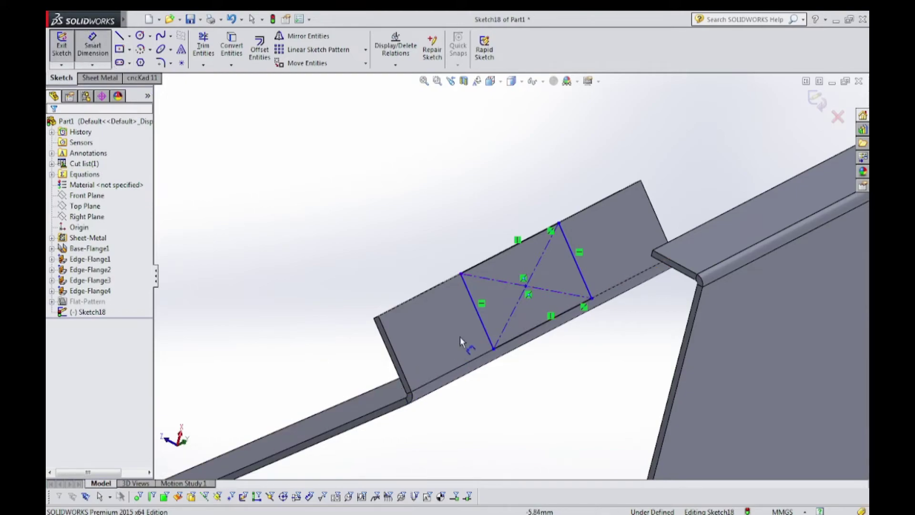
Dimension the distance from the rectangle's short side to the lip's nearest end edge as 2.25 mm.
click(482, 326)
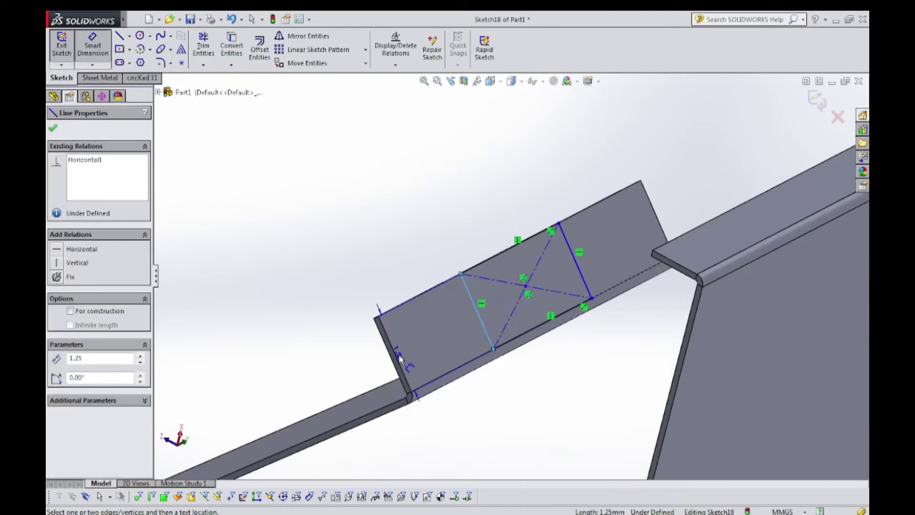
mouse_move(404, 369)
middle_down()
mouse_move(387, 367)
mouse_move(378, 382)
mouse_move(399, 374)
mouse_move(406, 387)
middle_up()
key(Escape)
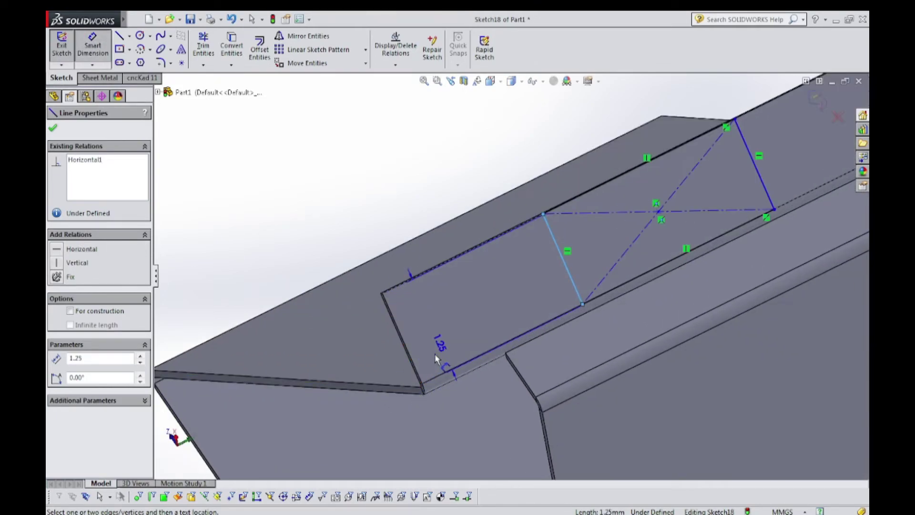
click(416, 364)
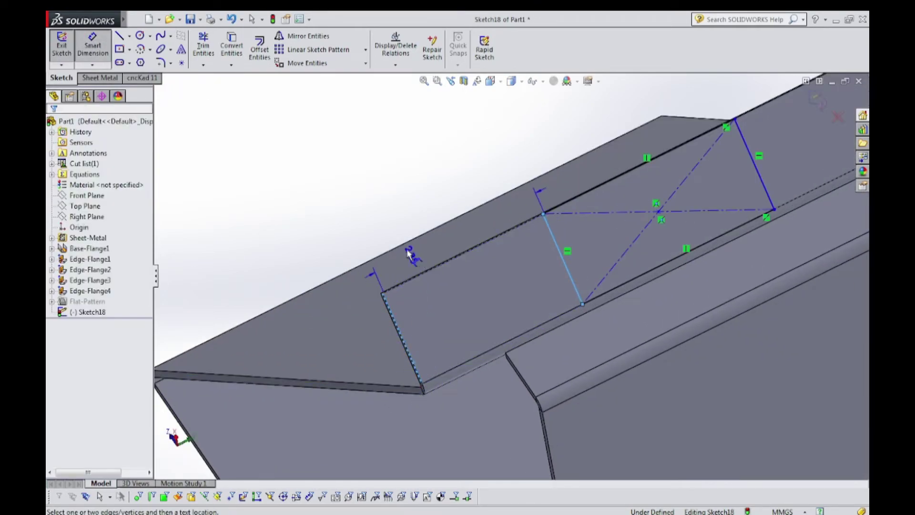
click(405, 222)
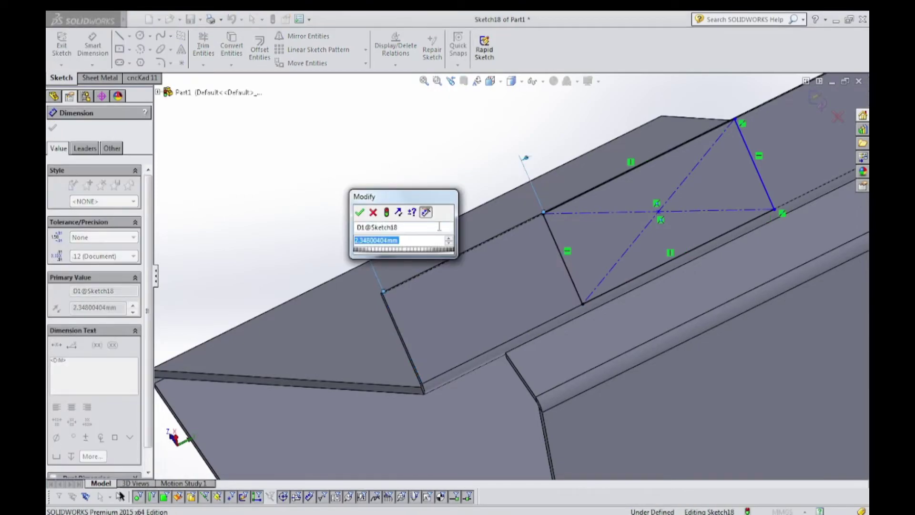
text(2.2)
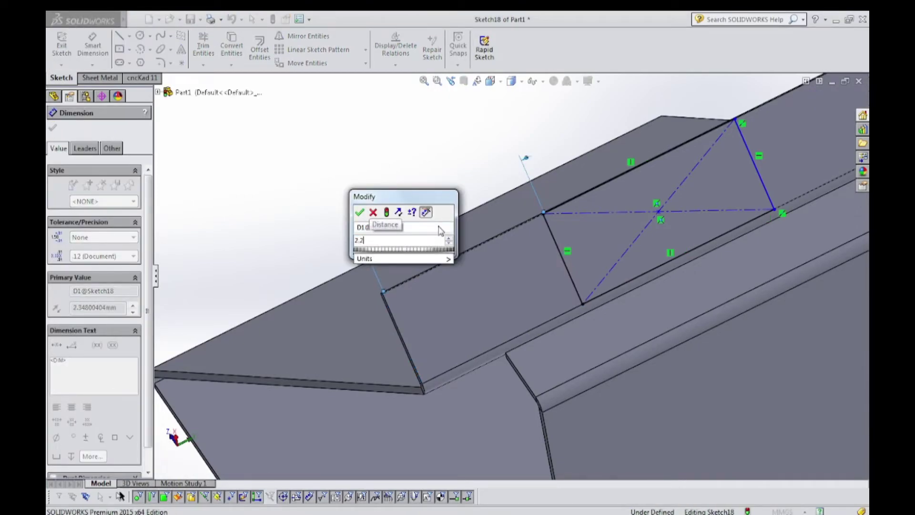
text(5)
key(Return)
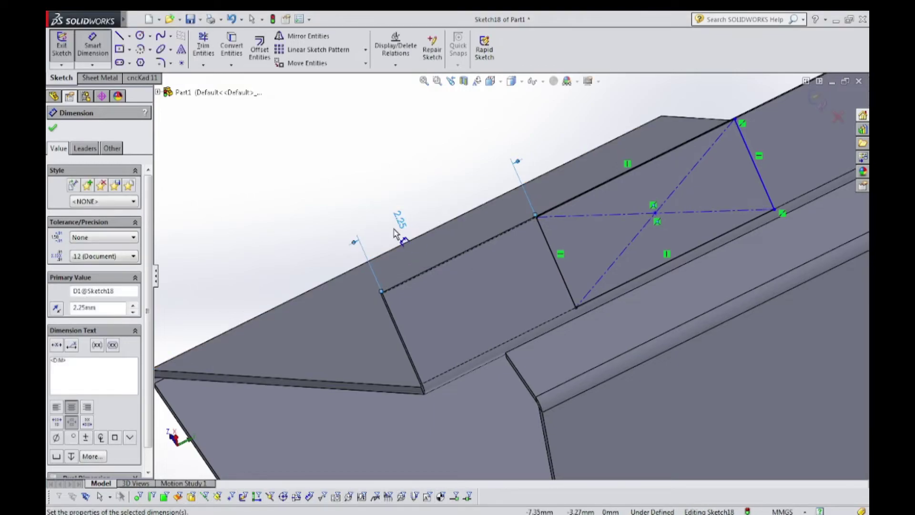
key(Escape)
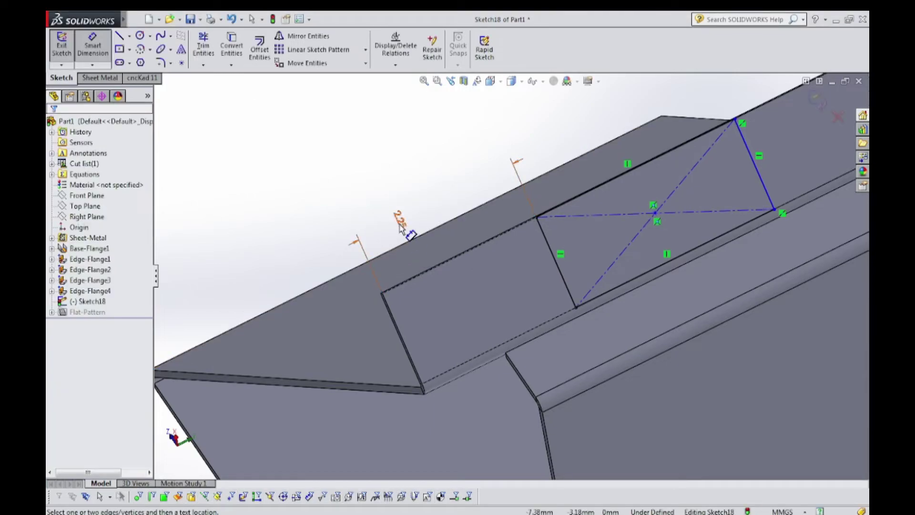
Set the distance from the rectangle's short side to the lip's nearest end edge to 2.50 mm.
double_click(400, 228)
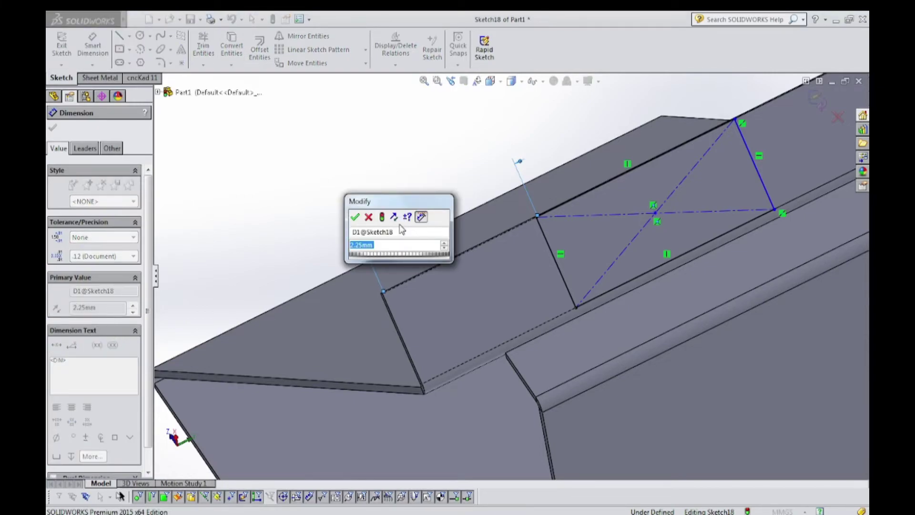
text(2.5)
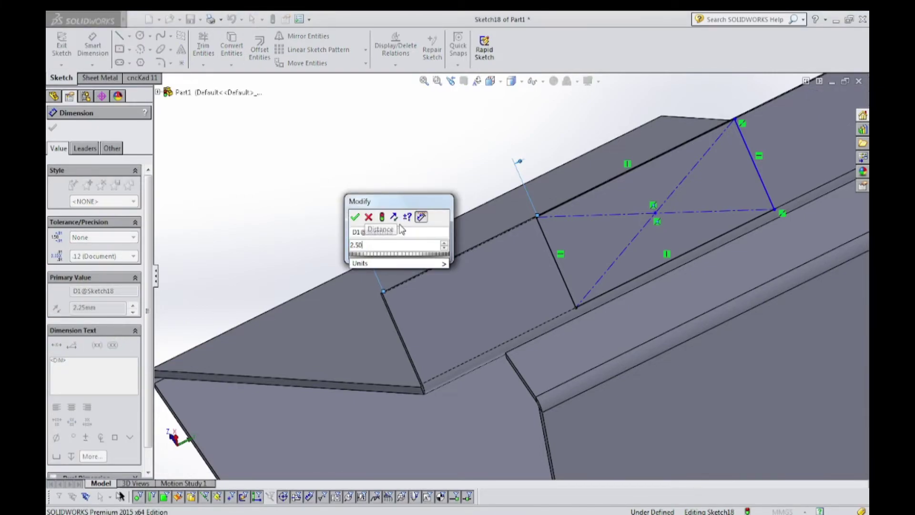
text(0)
key(Return)
scroll(459, 192, down, 3)
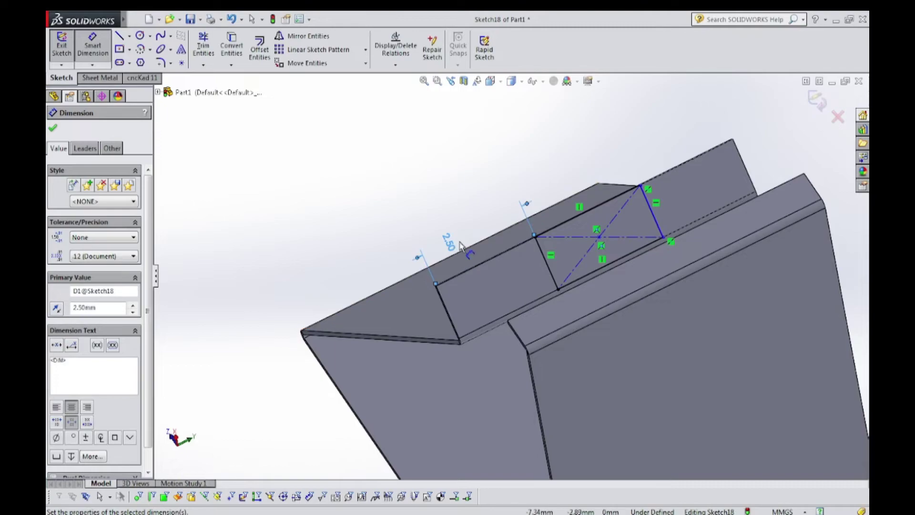
Dimension the rectangle's outer long side along the lip's free edge as 2.50 mm.
middle_drag(755, 147, 715, 132)
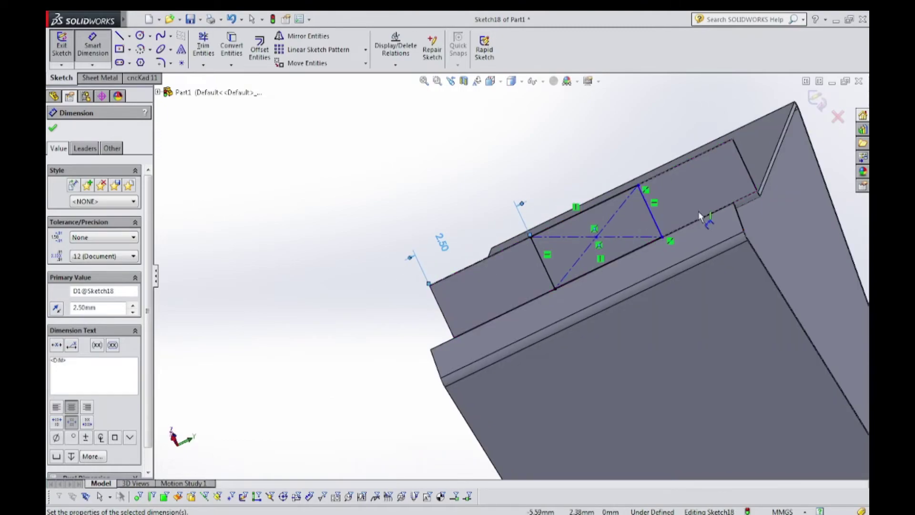
click(599, 207)
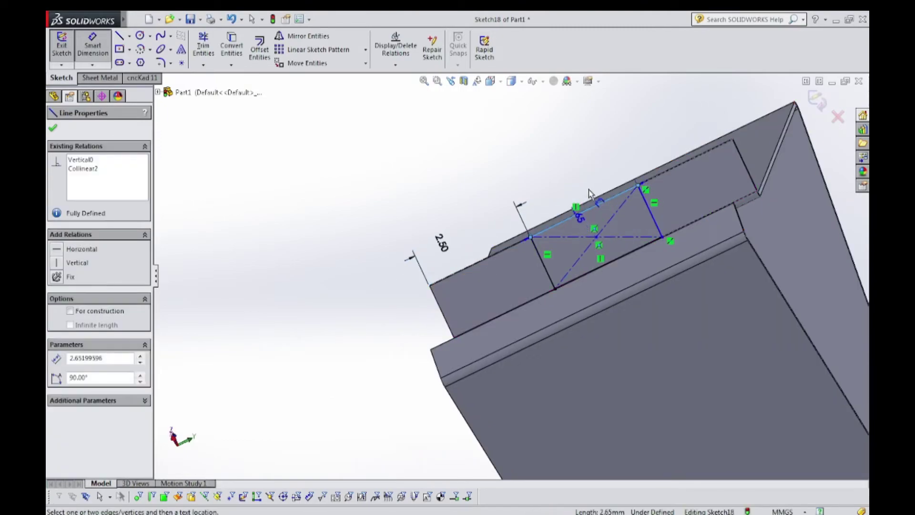
click(578, 164)
text(2.)
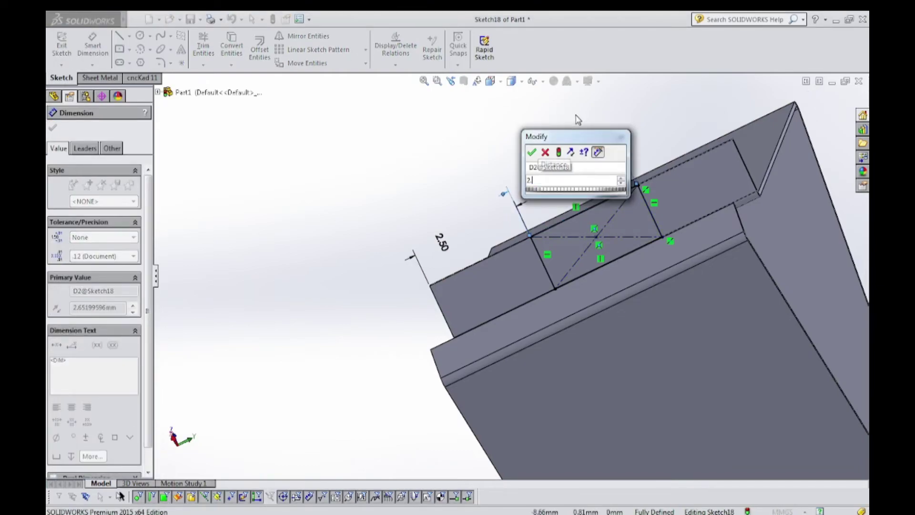
text(50)
key(Return)
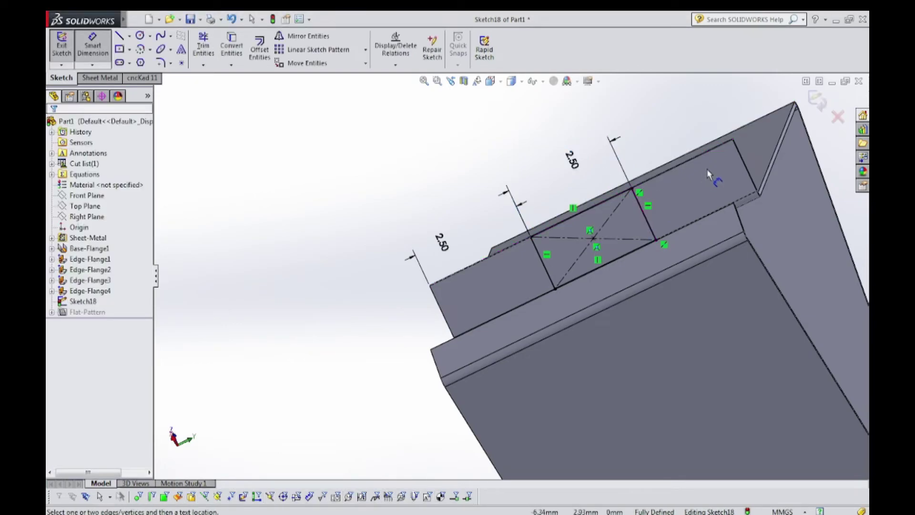
Add a driven dimension between the rectangle's other short side and the lip's opposite end edge.
click(641, 213)
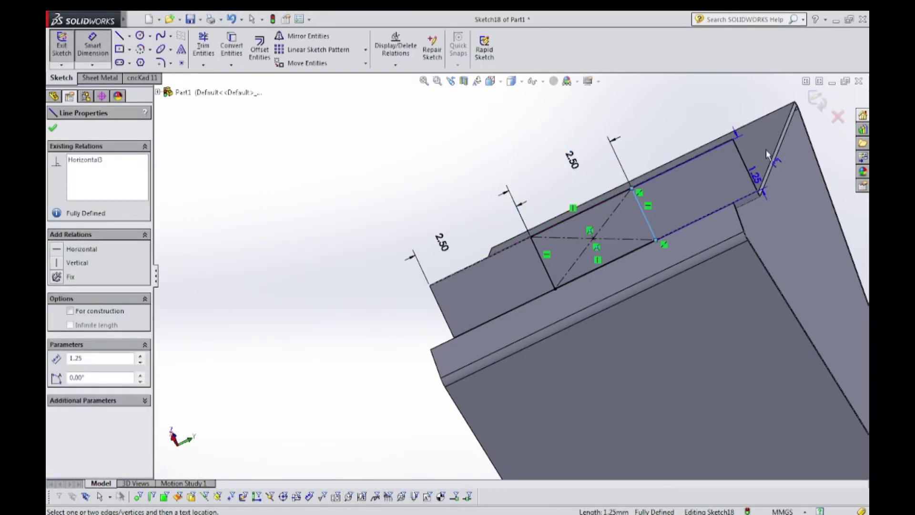
click(743, 166)
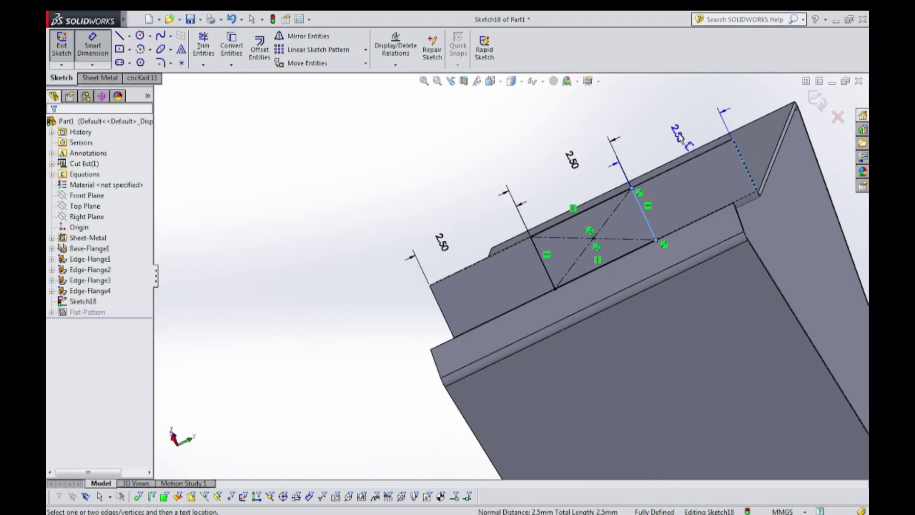
click(677, 136)
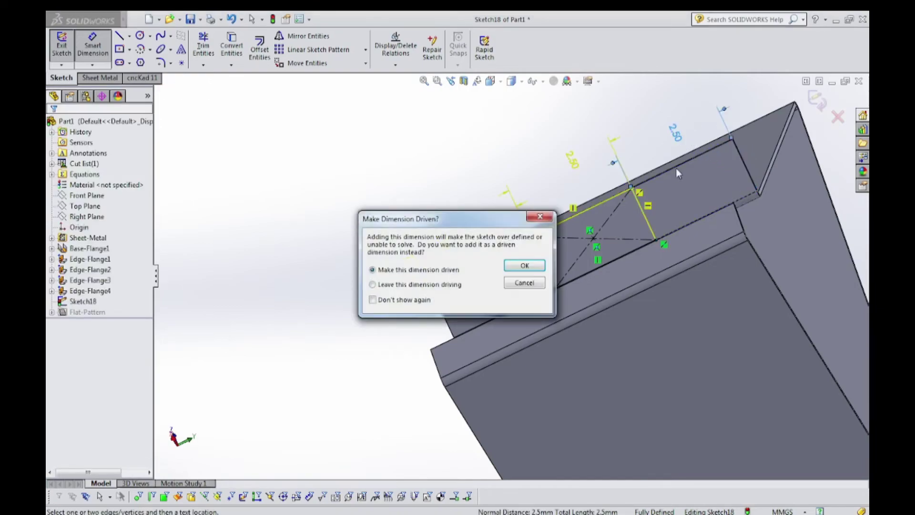
click(524, 265)
Cut the rectangle through the lip with a blind Extruded Cut 1.5 mm deep.
middle_drag(529, 305, 542, 335)
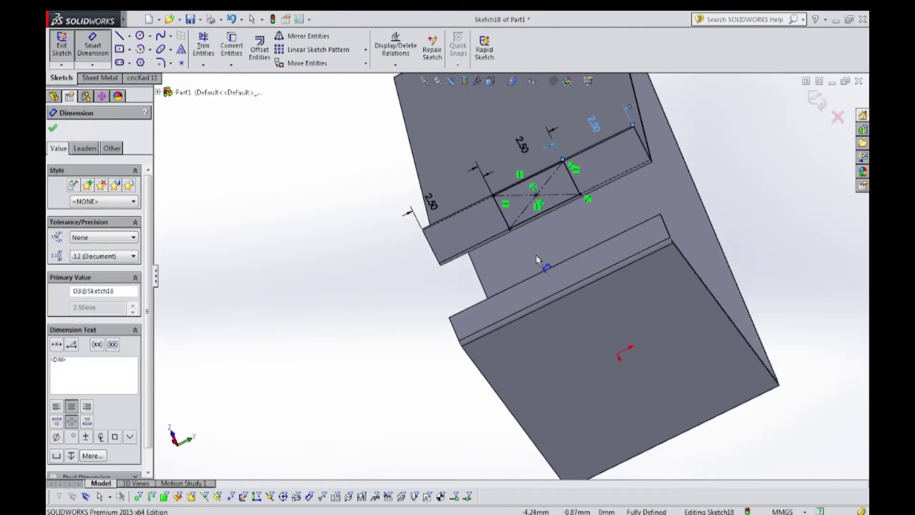
click(96, 61)
click(99, 79)
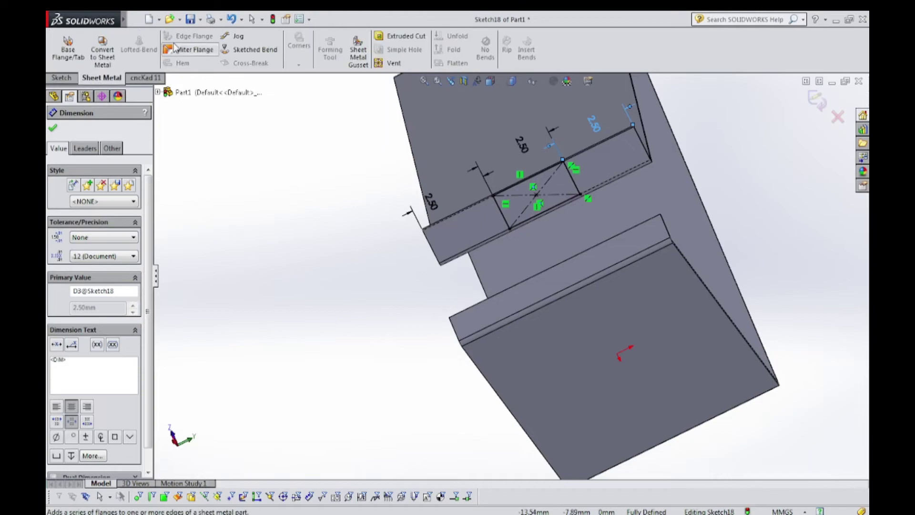
click(383, 40)
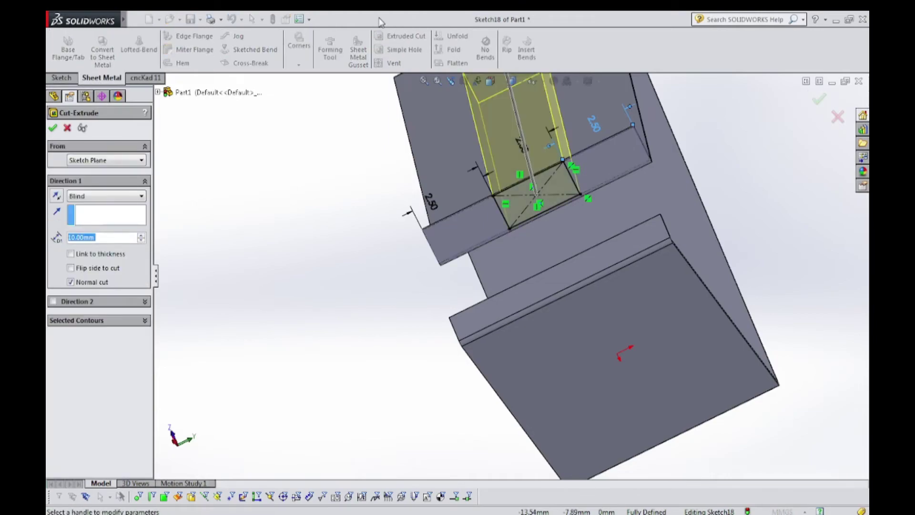
mouse_move(395, 228)
middle_down()
mouse_move(417, 214)
mouse_move(464, 245)
mouse_move(386, 227)
middle_up()
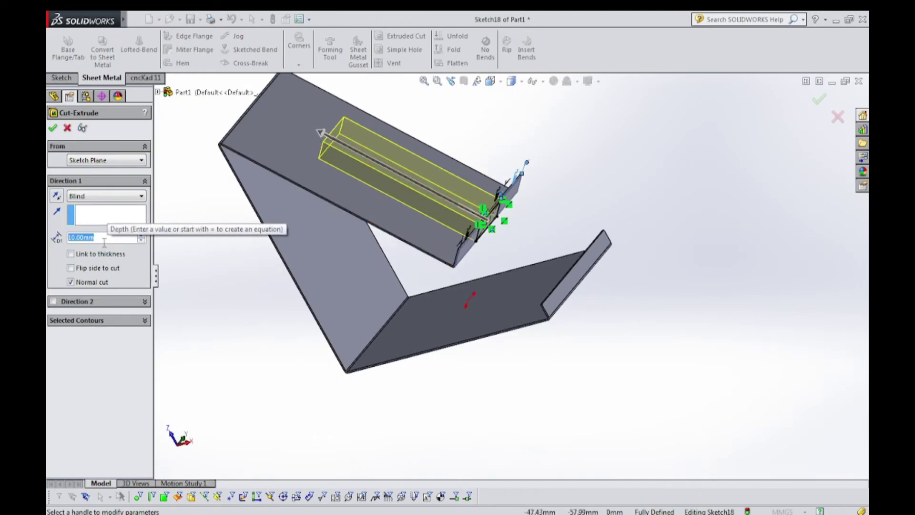
text(1)
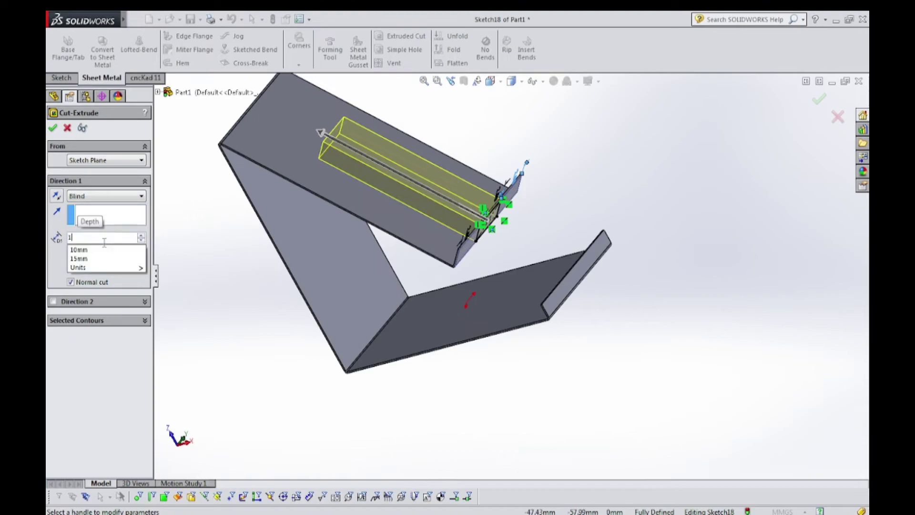
key(Escape)
text(.5)
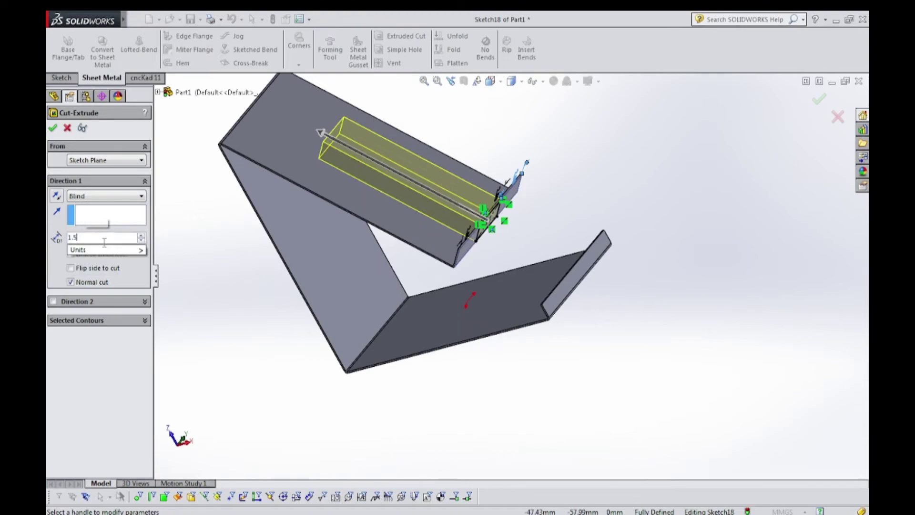
key(Return)
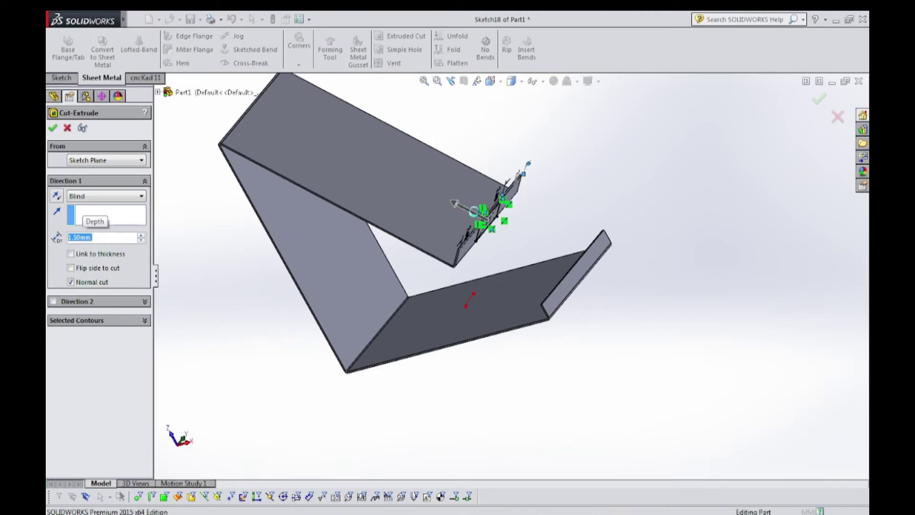
middle_drag(590, 202, 341, 123)
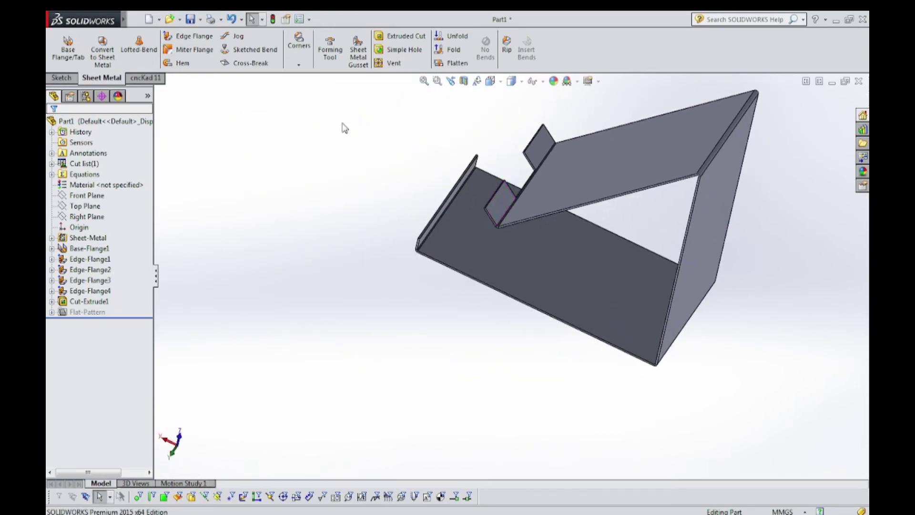
click(90, 238)
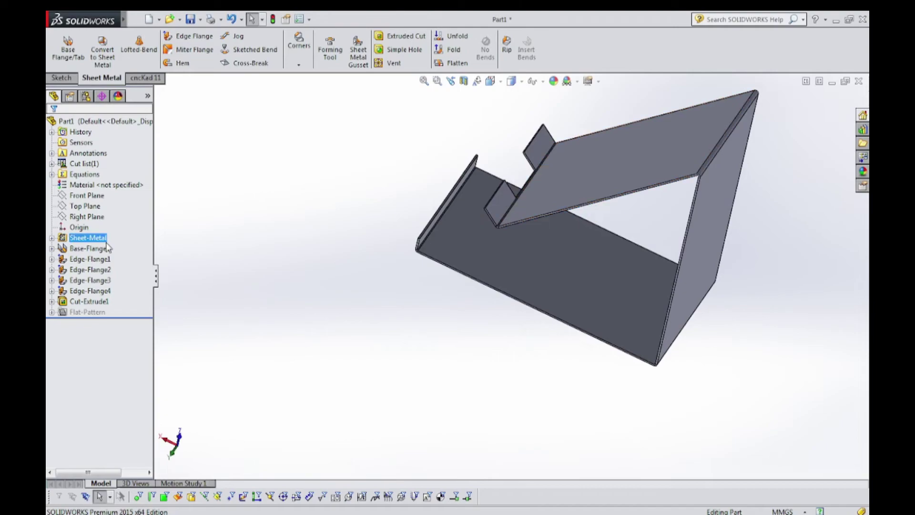
right_click(90, 305)
click(96, 270)
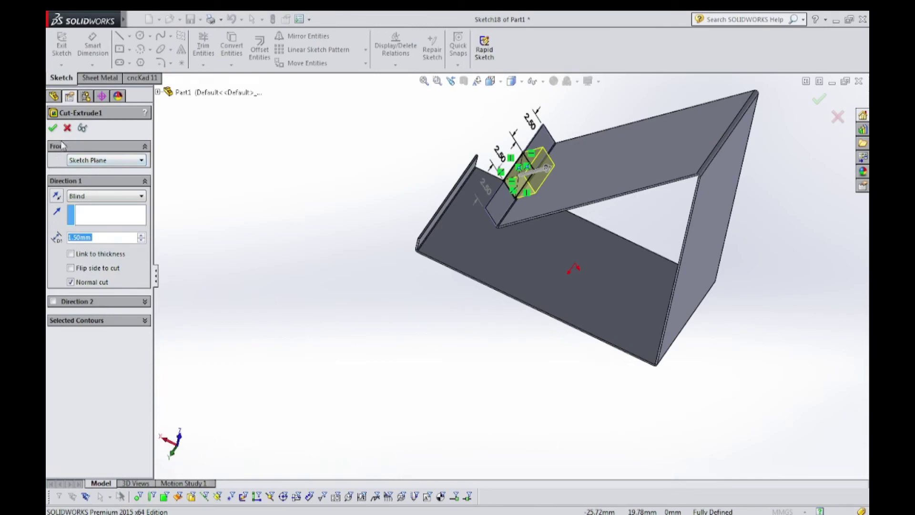
click(52, 128)
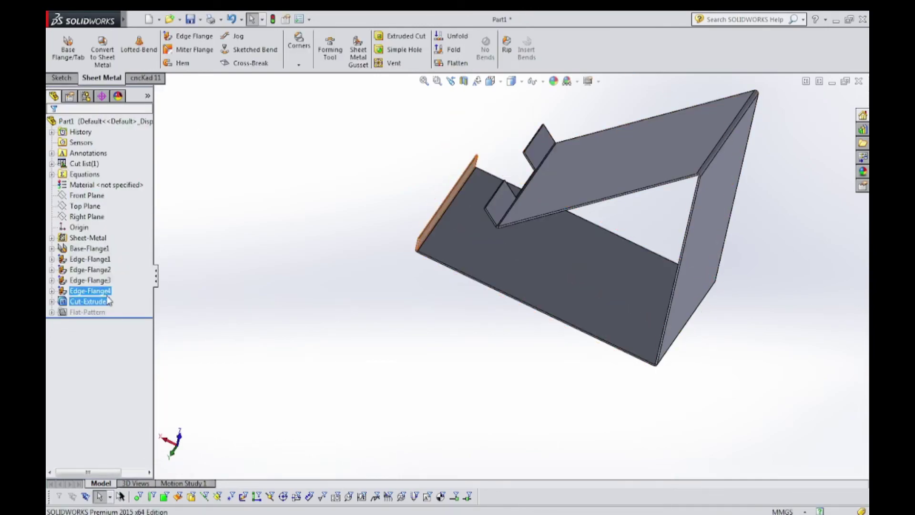
Reopen the notch cut's sketch and delete the collinear relation on the rectangle's inner long side along the bend.
right_click(107, 296)
right_click(97, 305)
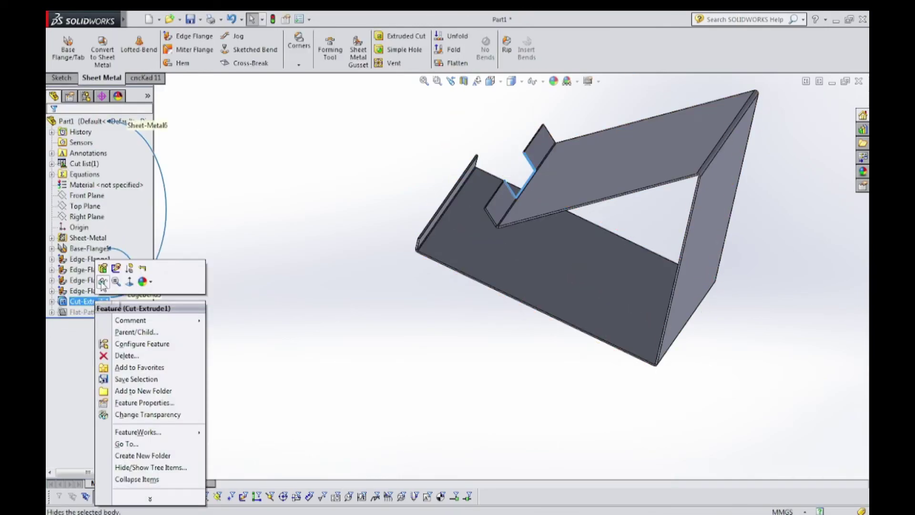
click(115, 269)
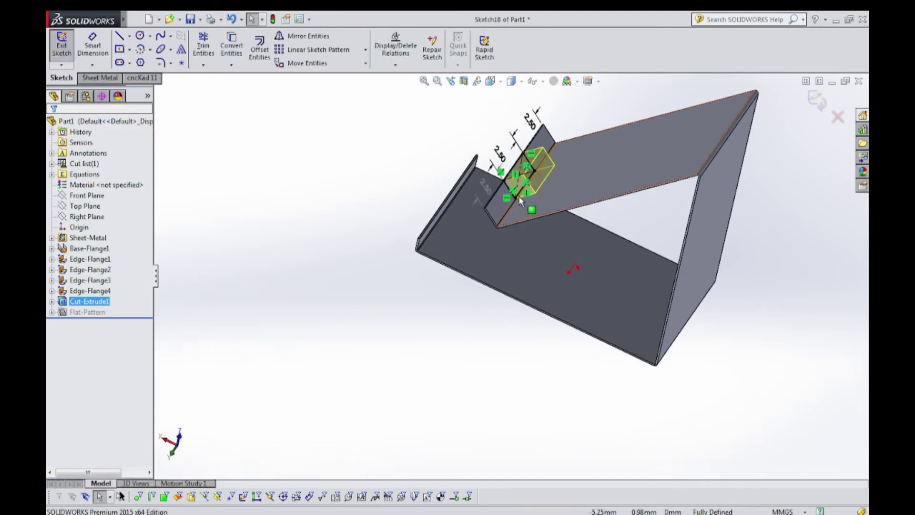
scroll(518, 196, down, 5)
middle_drag(506, 195, 444, 229)
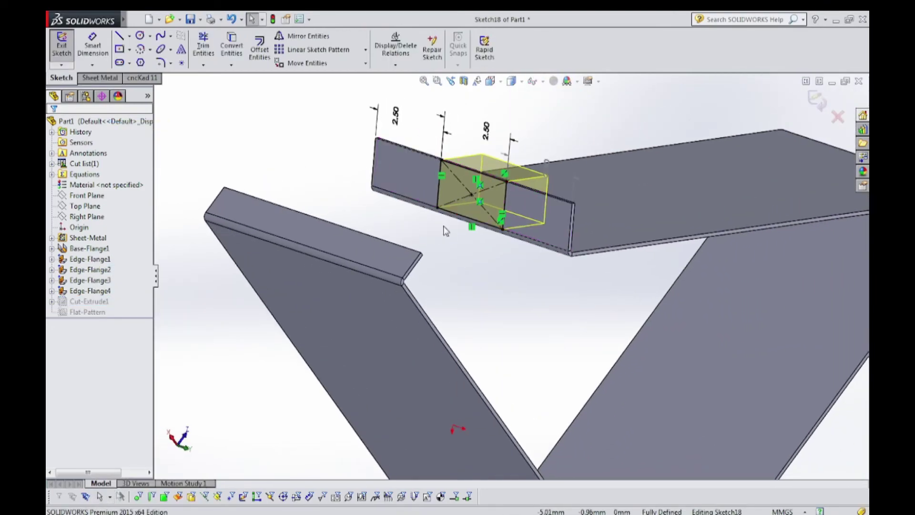
scroll(465, 229, down, 6)
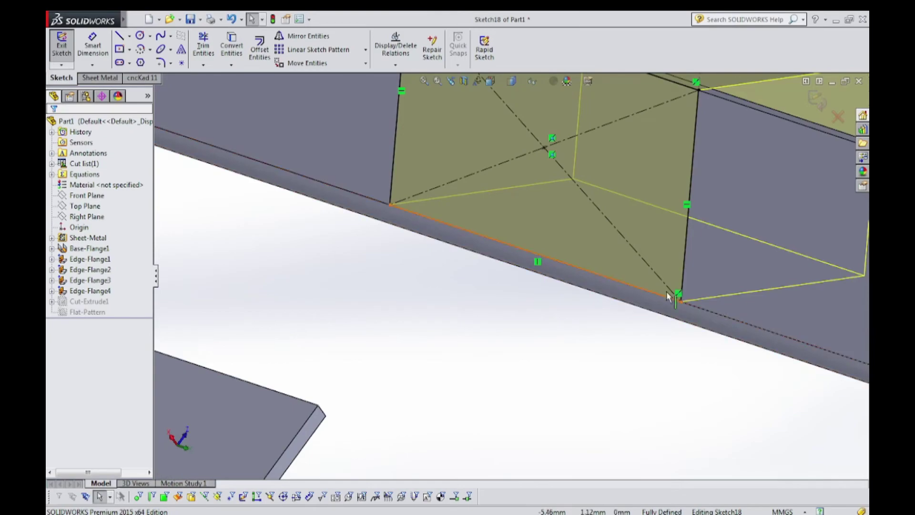
click(677, 294)
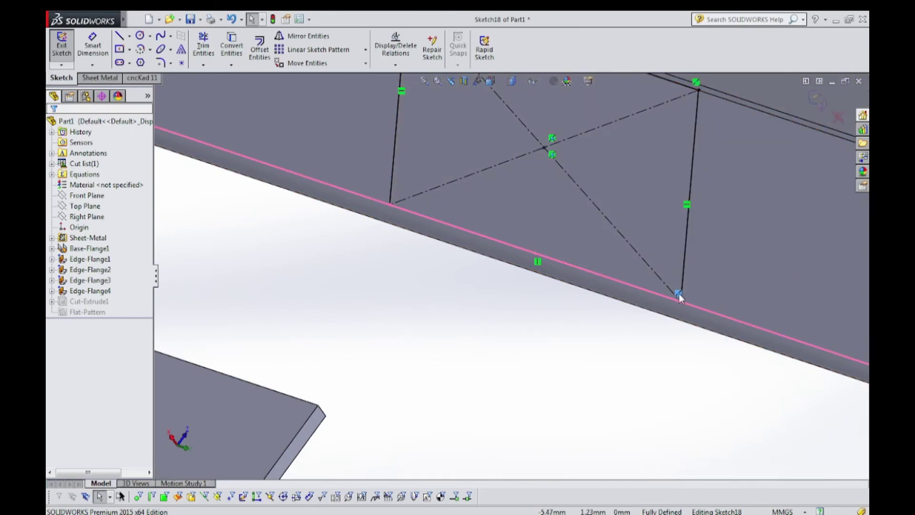
drag(679, 296, 673, 305)
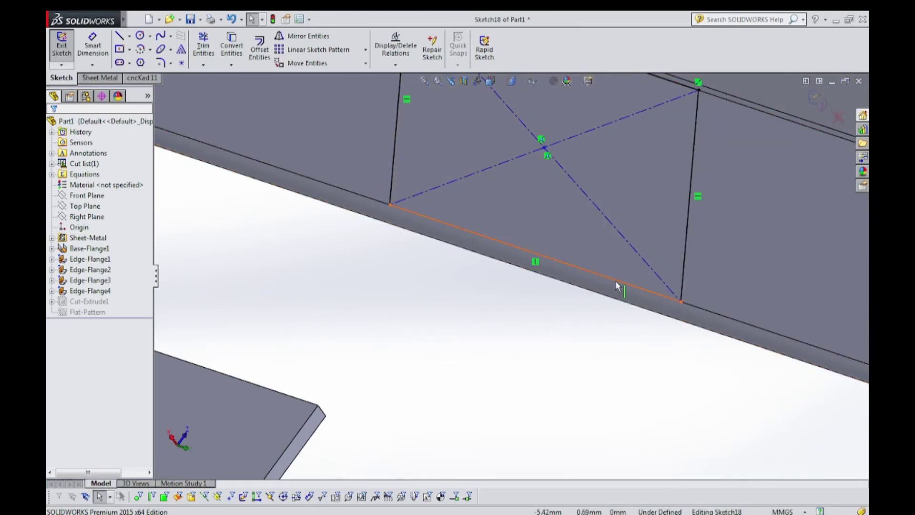
mouse_move(616, 285)
middle_down()
mouse_move(639, 213)
mouse_move(630, 252)
middle_up()
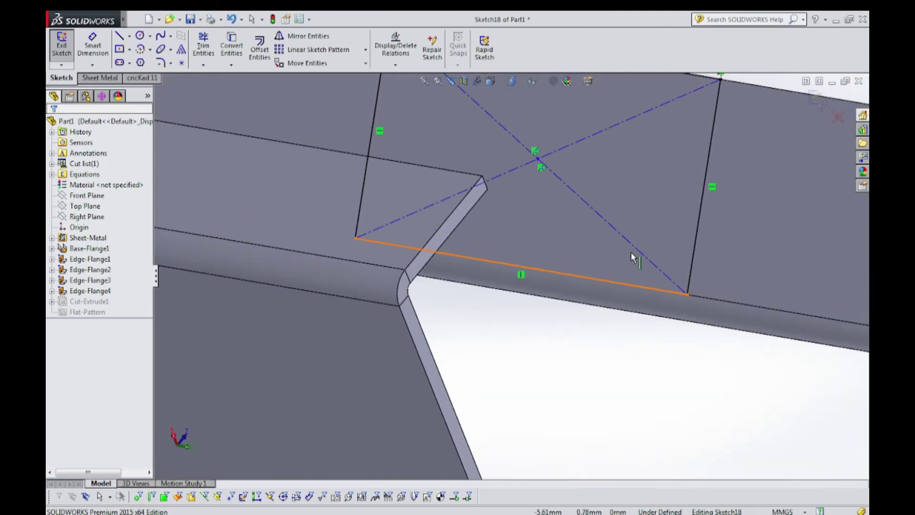
click(624, 283)
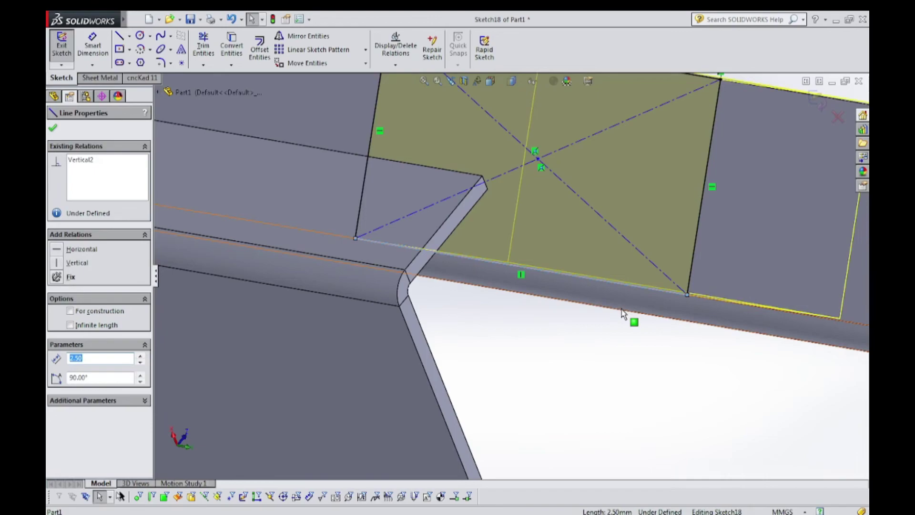
ctrl+click(621, 309)
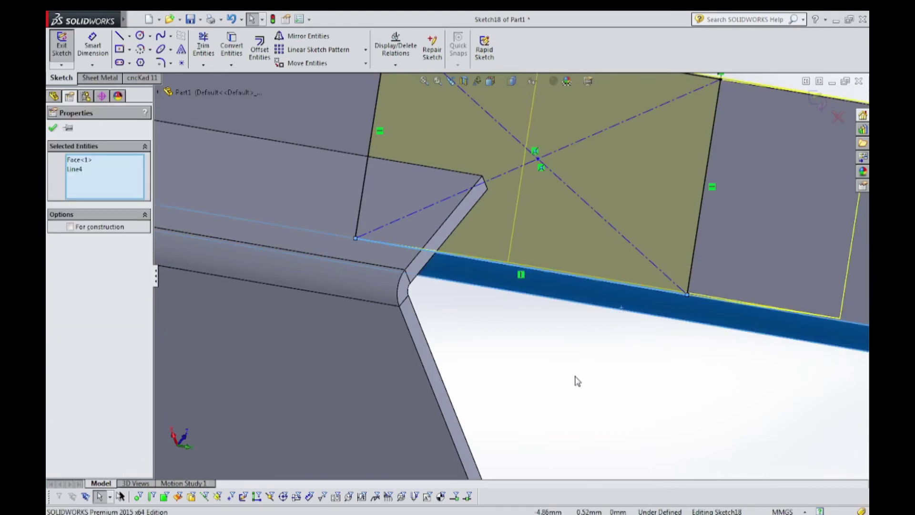
key(Escape)
mouse_move(578, 381)
middle_down()
mouse_move(584, 371)
mouse_move(566, 351)
mouse_move(562, 363)
middle_up()
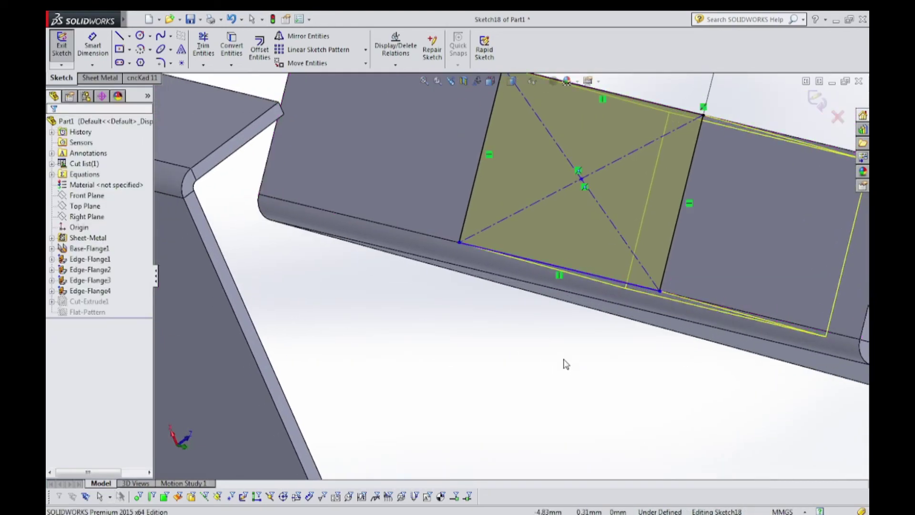
click(560, 266)
click(556, 300)
ctrl+click(555, 301)
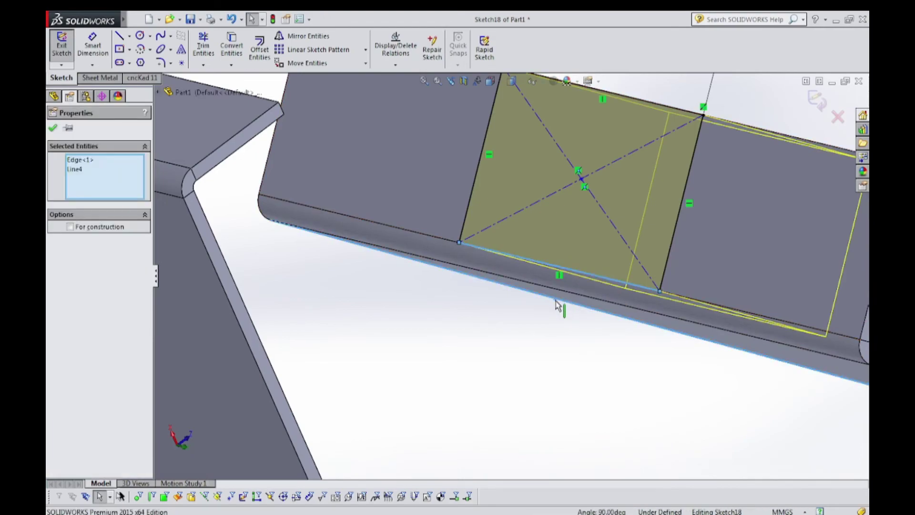
click(247, 262)
Make the notch rectangle's inner long side collinear with the bend's far edge, where it meets the sloping flange.
mouse_move(525, 391)
middle_down()
mouse_move(526, 382)
mouse_move(521, 388)
middle_up()
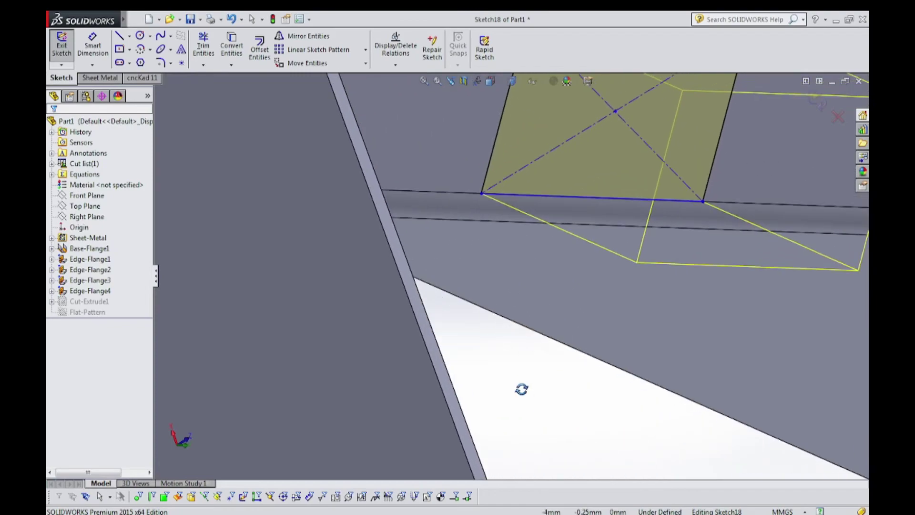
click(551, 195)
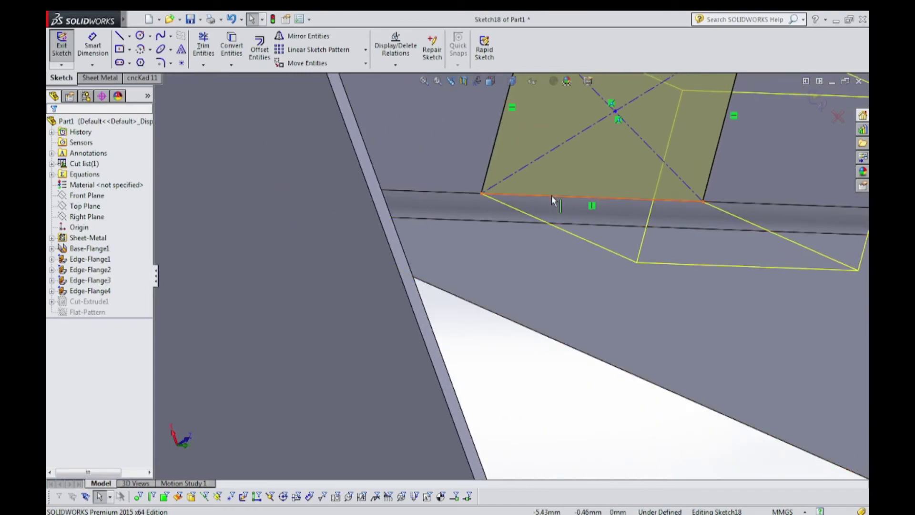
ctrl+click(531, 224)
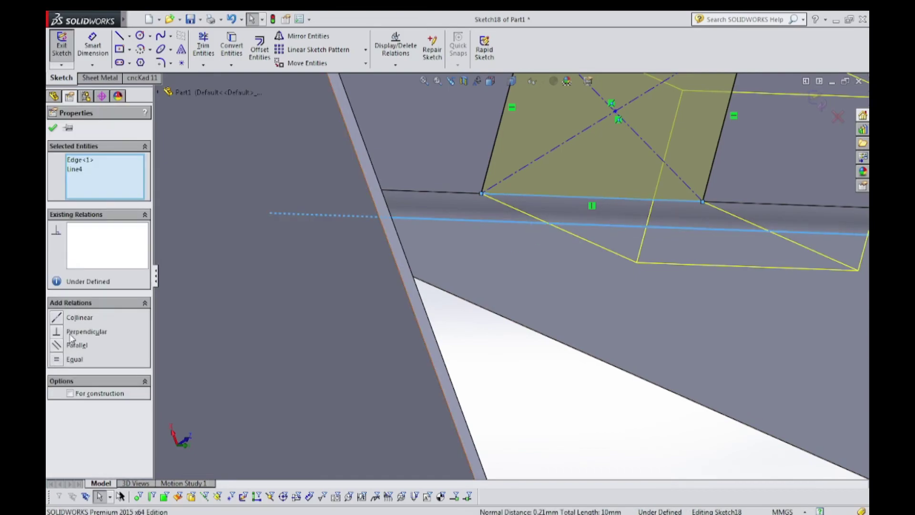
click(57, 317)
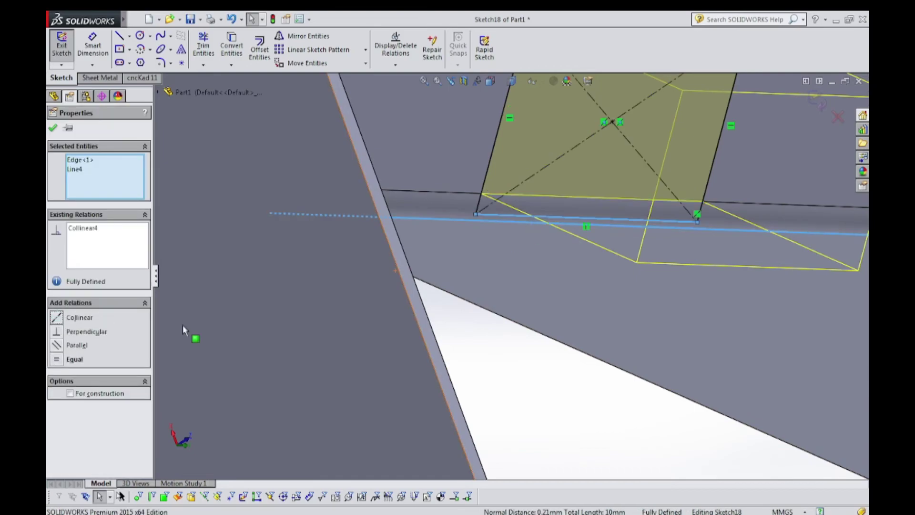
click(639, 365)
Exit the edited sketch to rebuild the notch cut through the sloping flange's lip and bend.
middle_drag(603, 382, 528, 325)
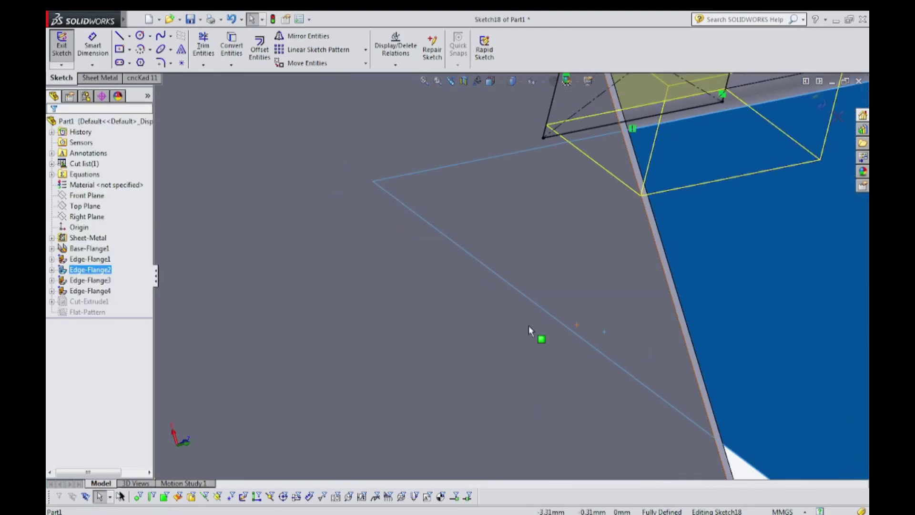
scroll(519, 300, up, 5)
click(816, 99)
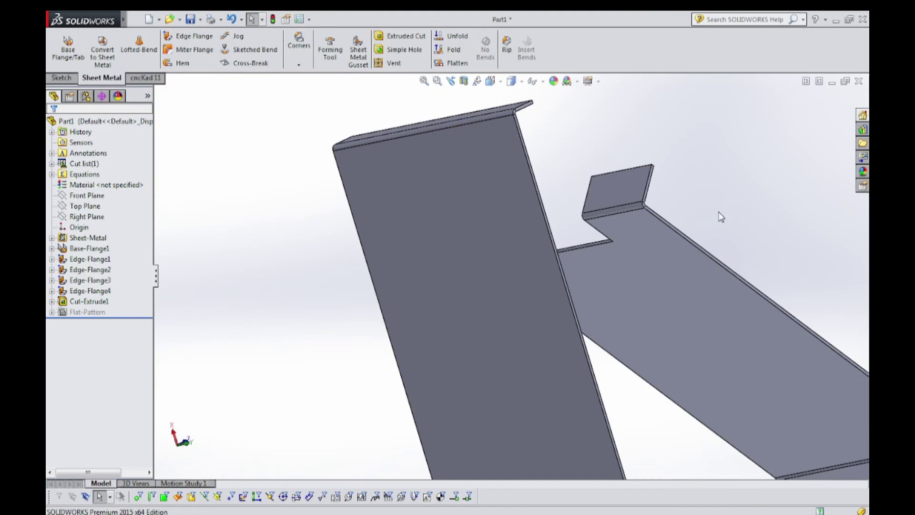
middle_drag(720, 217, 795, 217)
scroll(647, 290, up, 3)
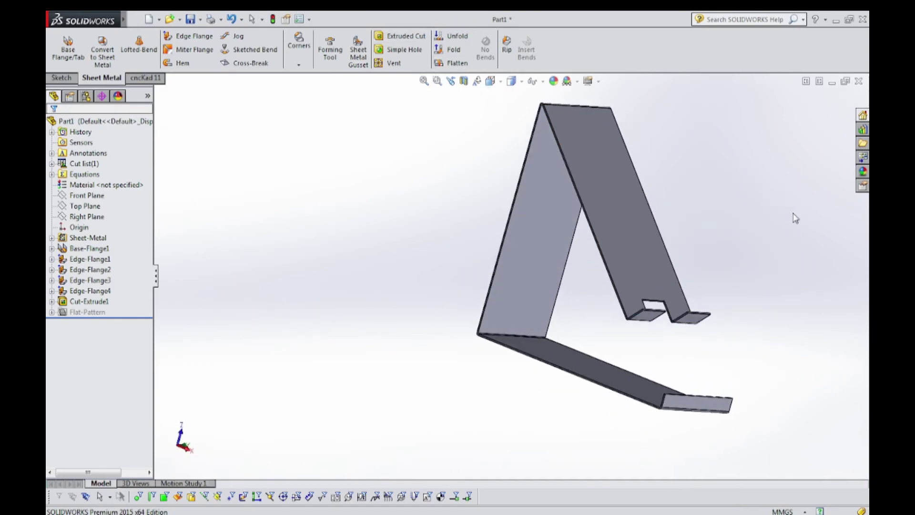
key(Escape)
Apply the aluminum powdercoat appearance from the Painted > Powder Coat category to the whole part.
click(862, 171)
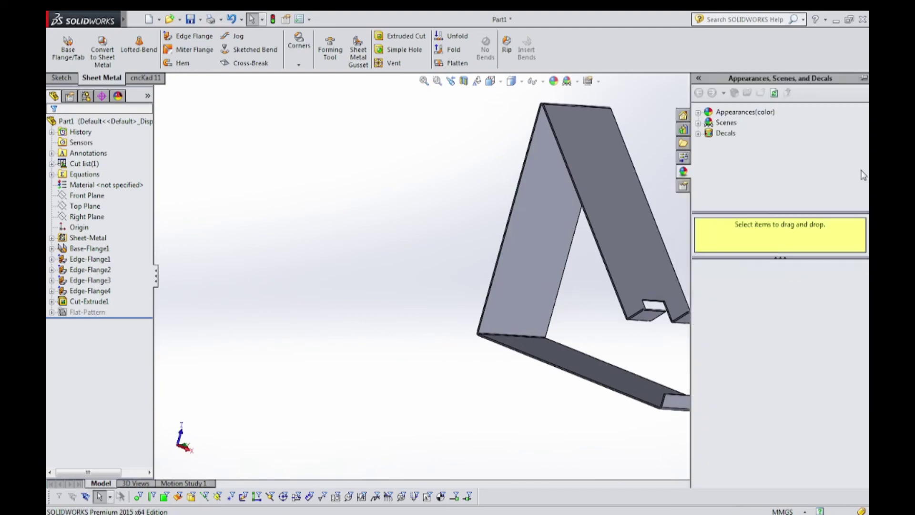
click(698, 112)
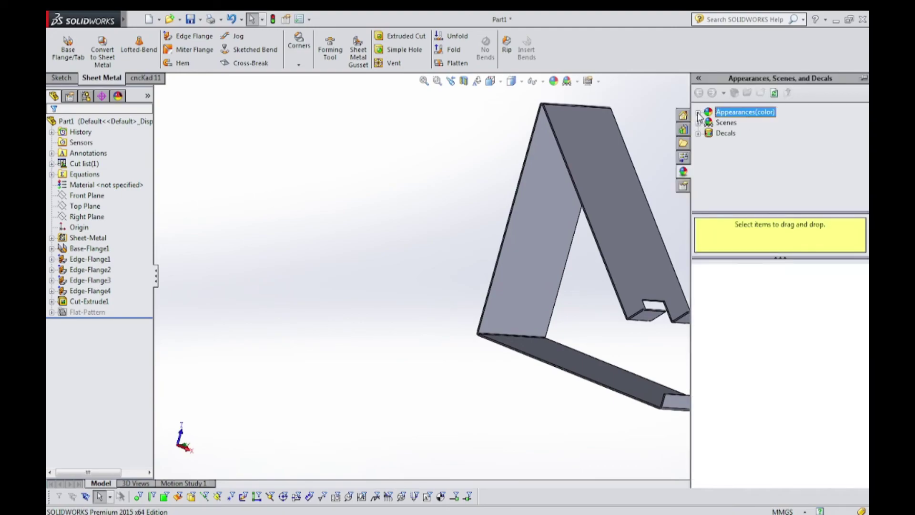
scroll(799, 179, down, 1)
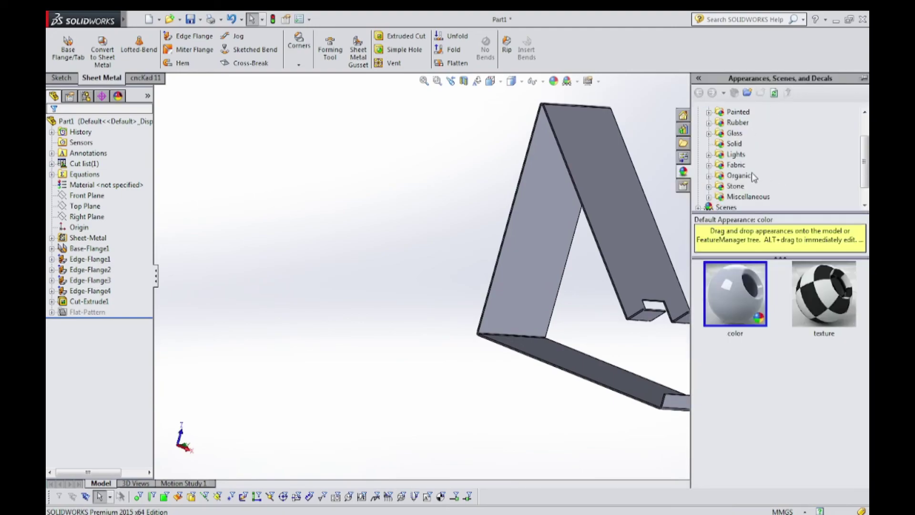
click(738, 114)
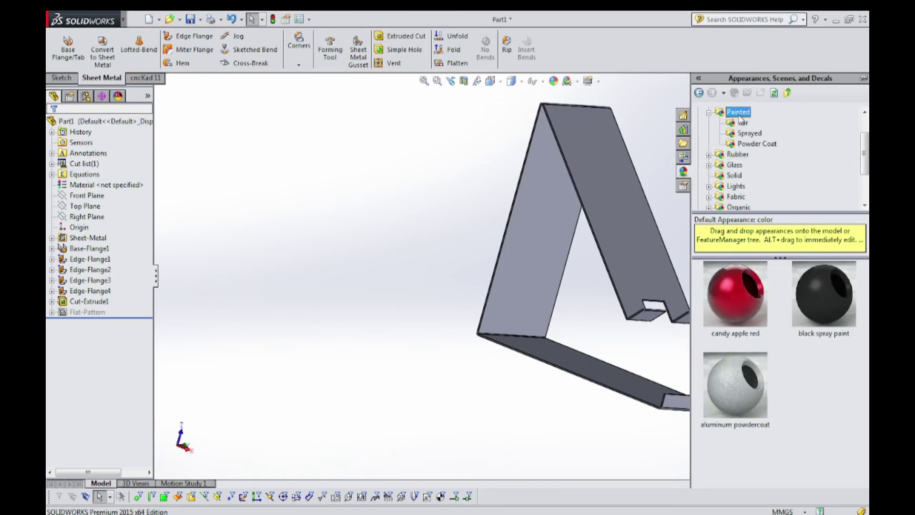
click(753, 144)
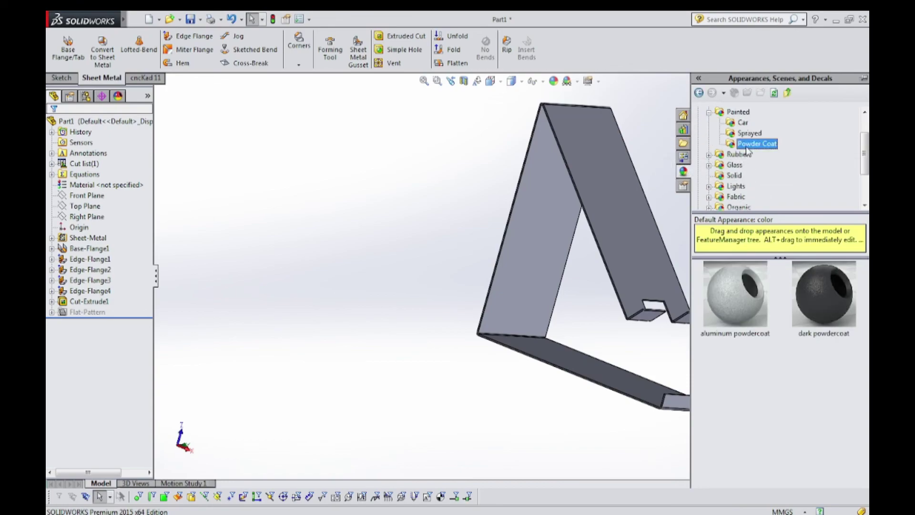
double_click(714, 305)
middle_drag(619, 334, 593, 351)
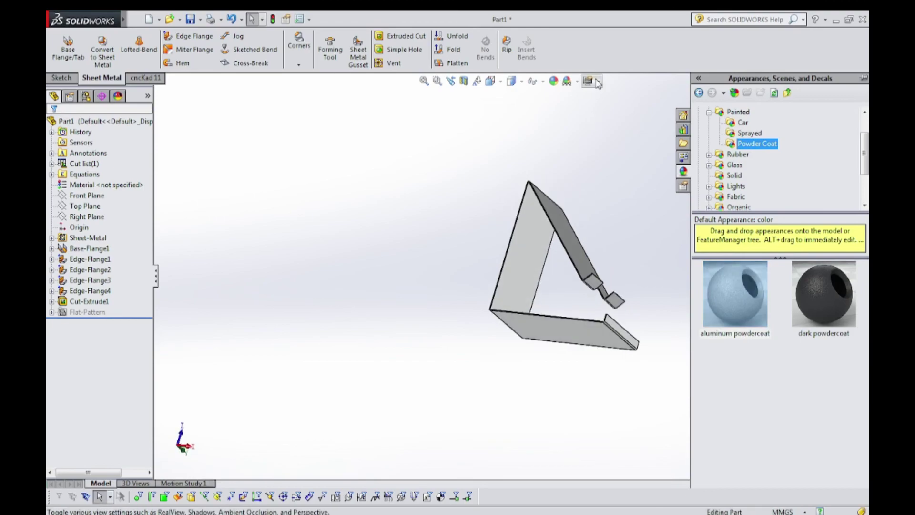
Change the scene to a plain white background and view the finished stand from its front side.
click(577, 81)
click(581, 108)
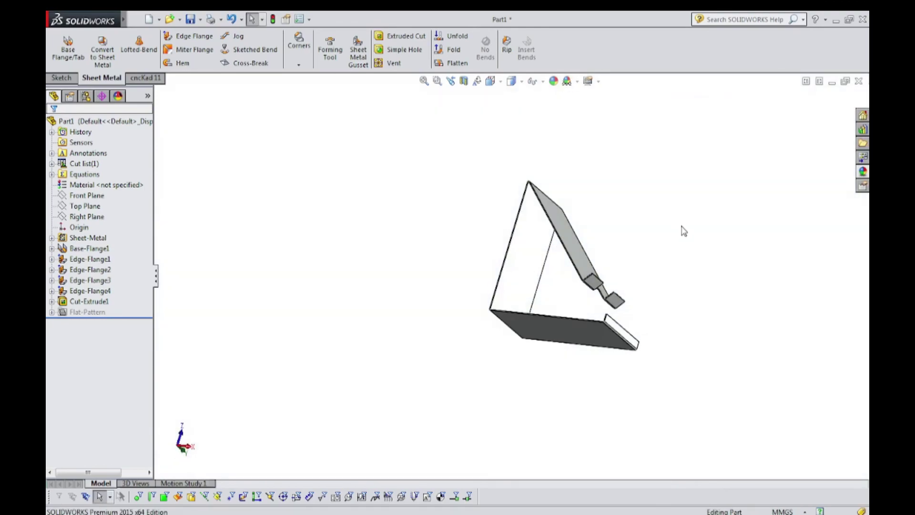
middle_drag(681, 231, 867, 117)
middle_drag(584, 305, 615, 304)
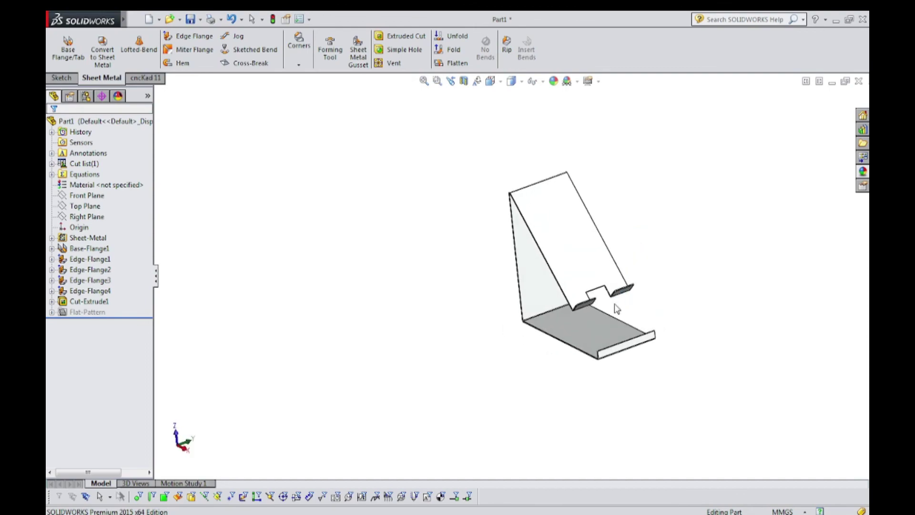
key(Escape)
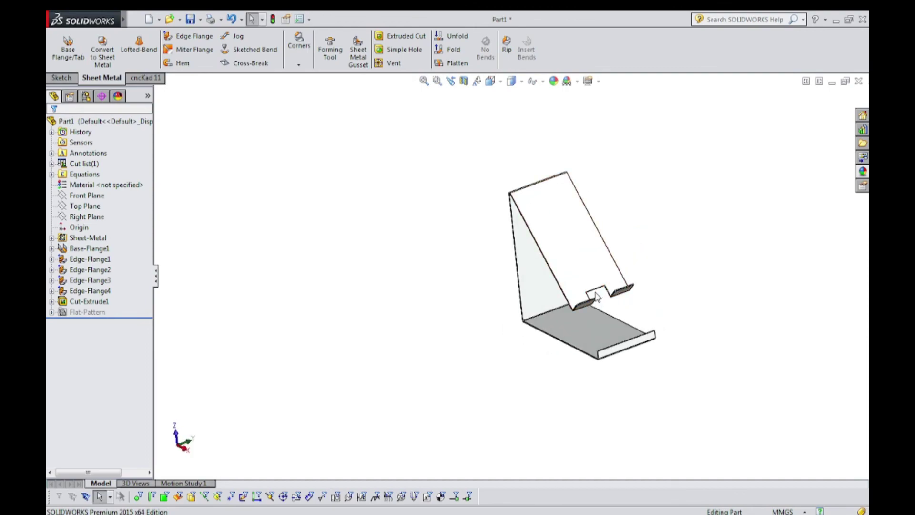